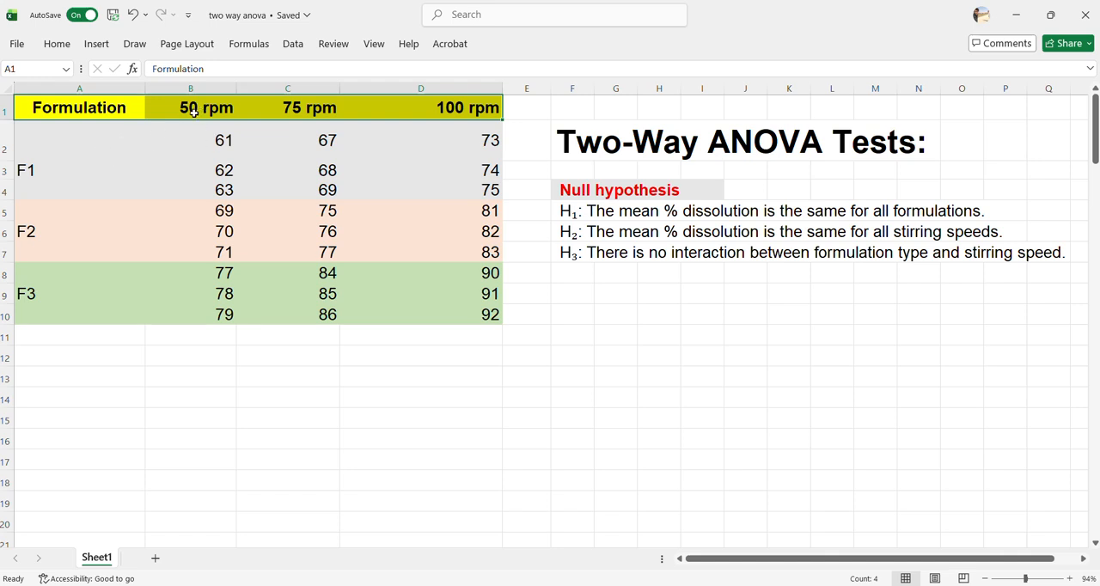
Examine the formulation labels and the three null hypotheses on formulations, stirring speeds and their interaction
left_click(75, 144)
left_click_drag(74, 144, 59, 317)
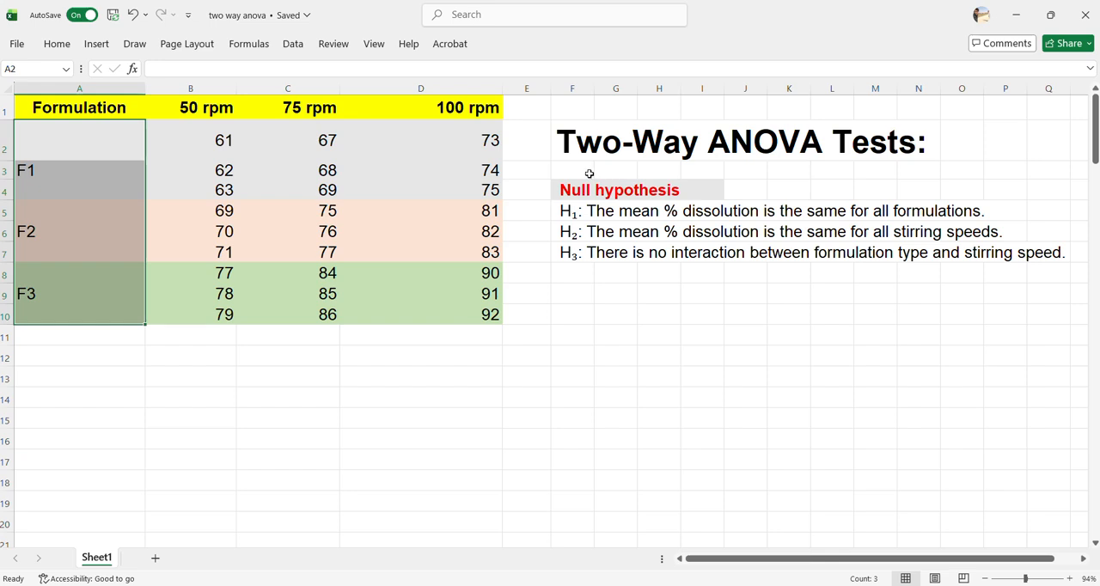
left_click_drag(590, 172, 1037, 262)
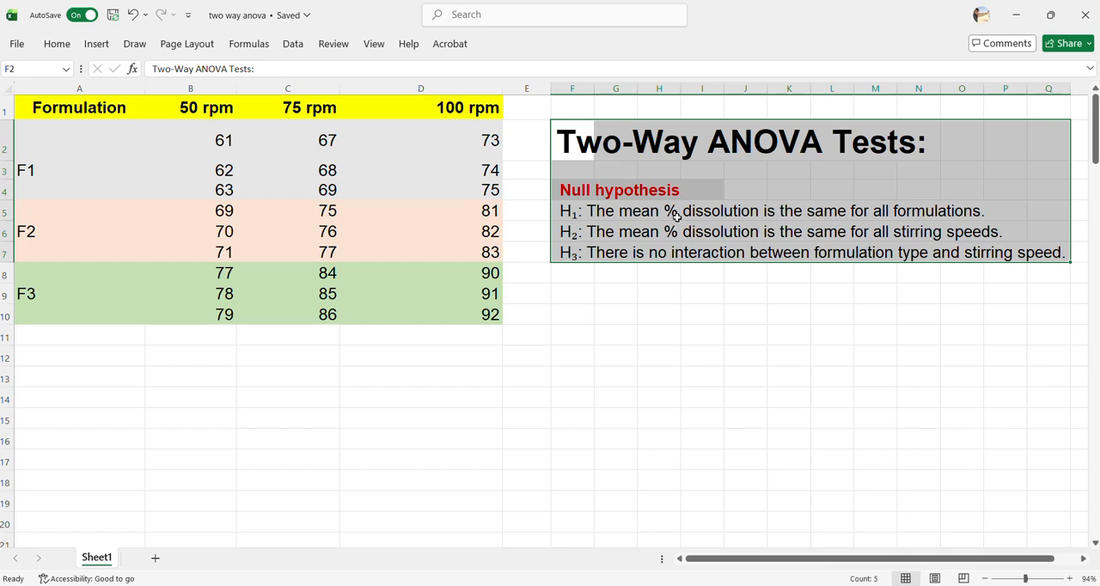
left_click(571, 213)
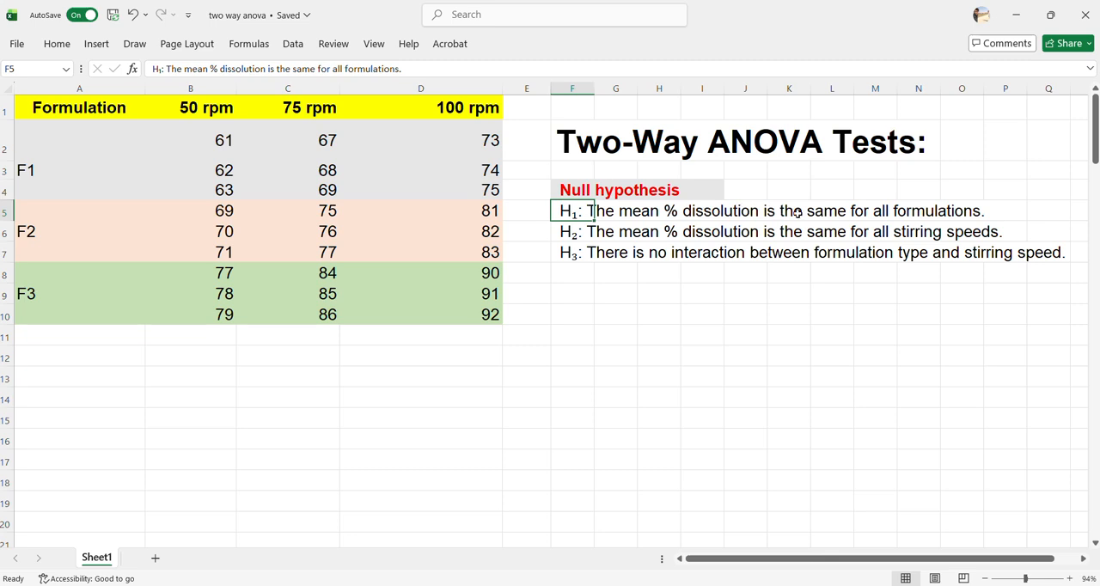
left_click(564, 231)
left_click_drag(564, 231, 995, 234)
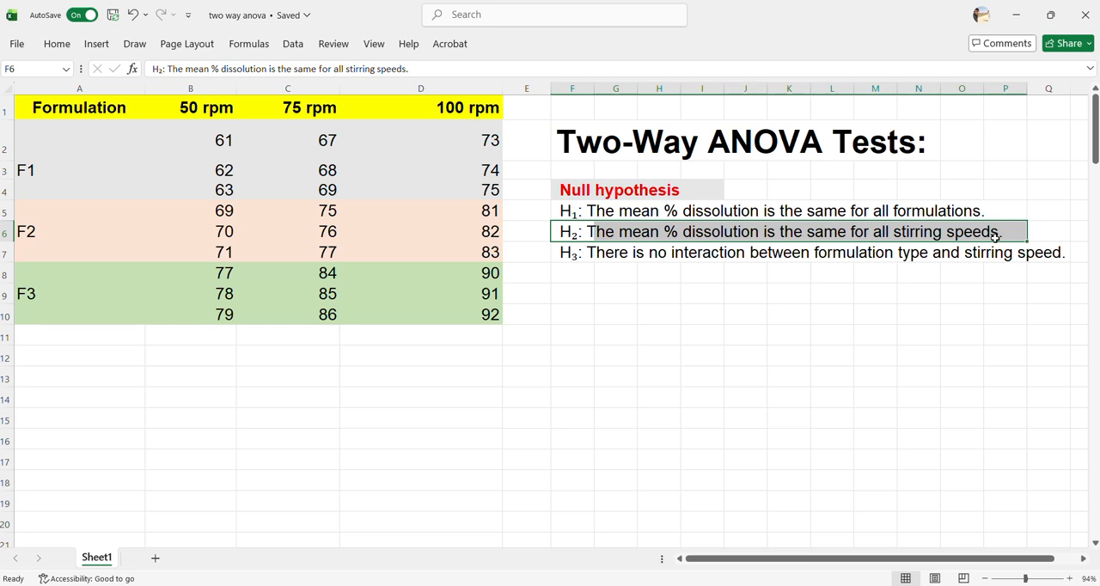
left_click(567, 256)
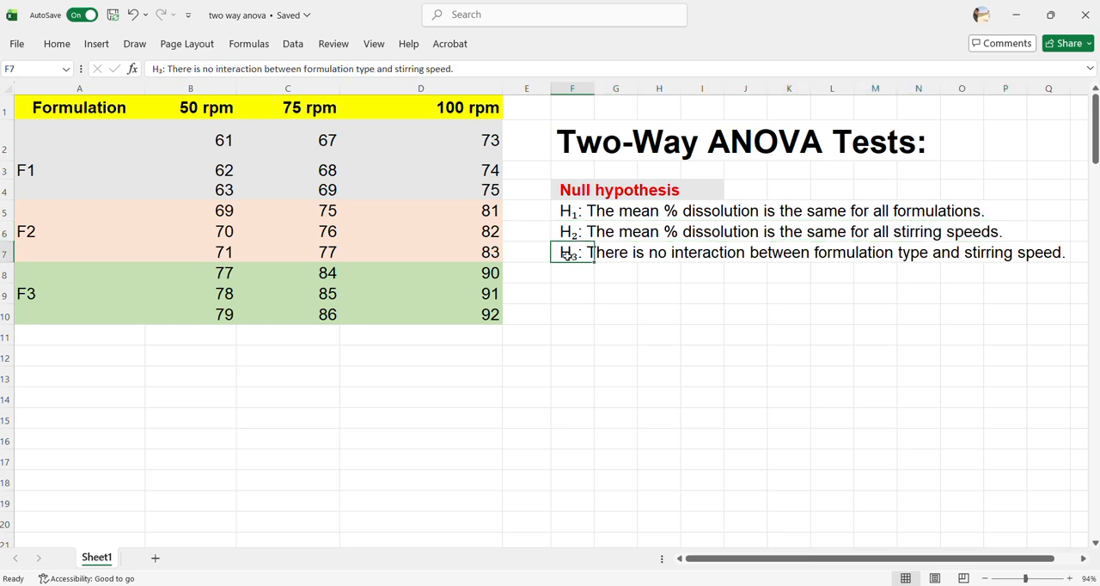
left_click_drag(567, 255, 1046, 256)
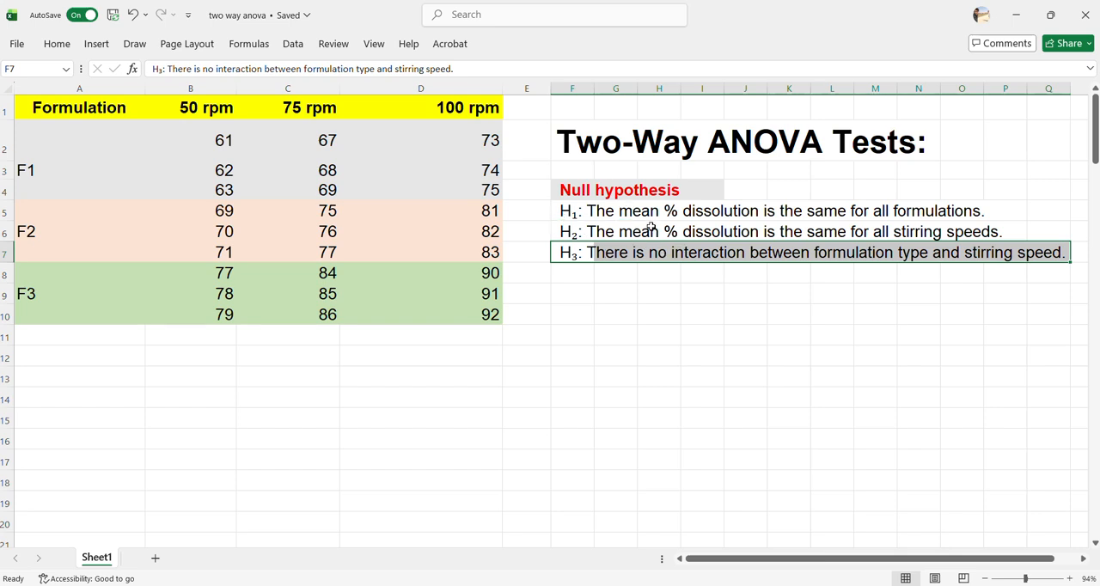
left_click(569, 194)
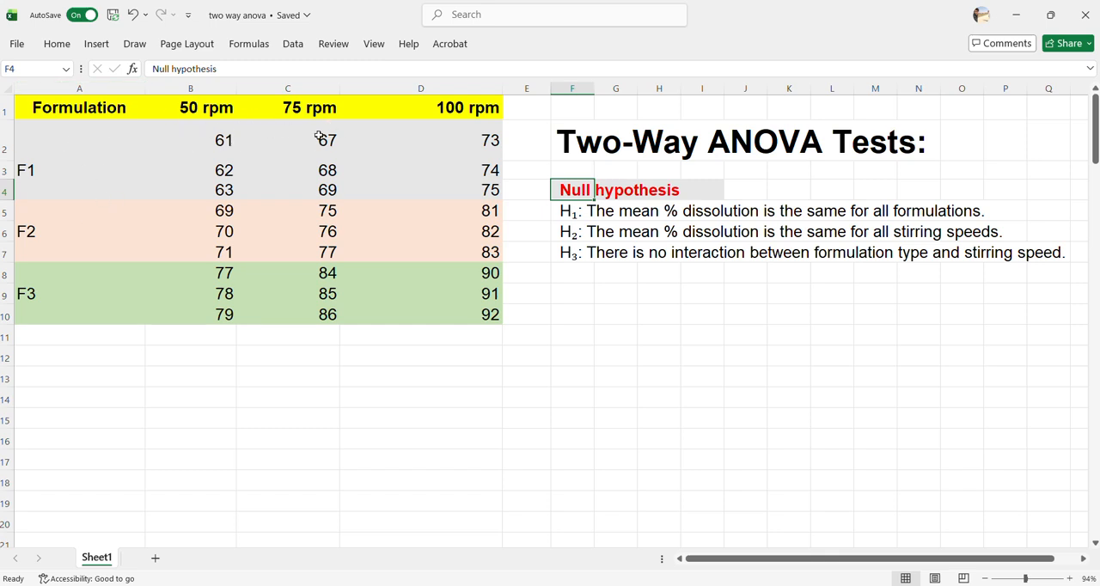
left_click(564, 210)
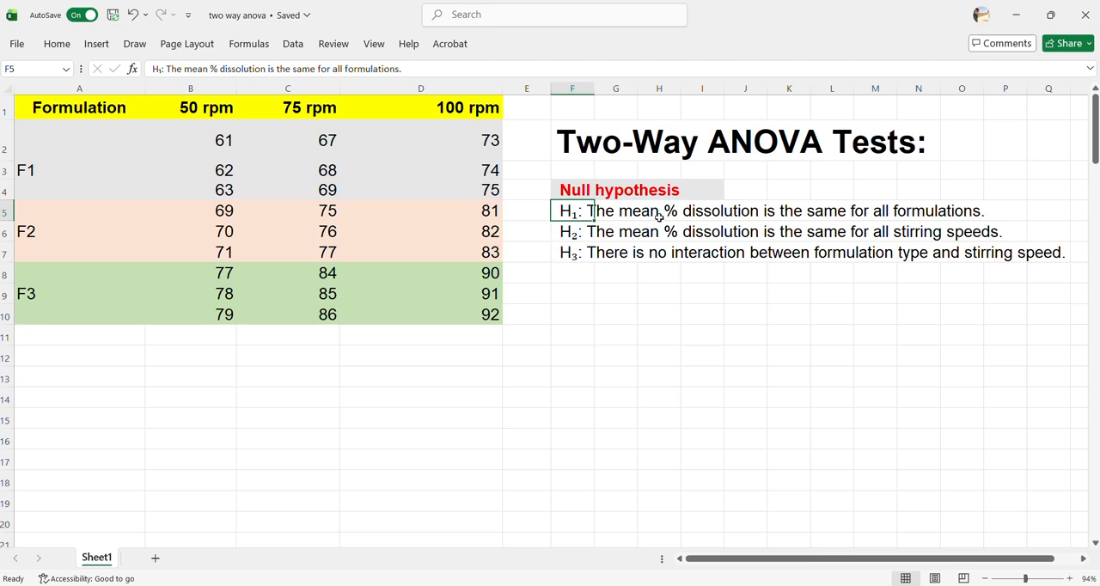
left_click(568, 234)
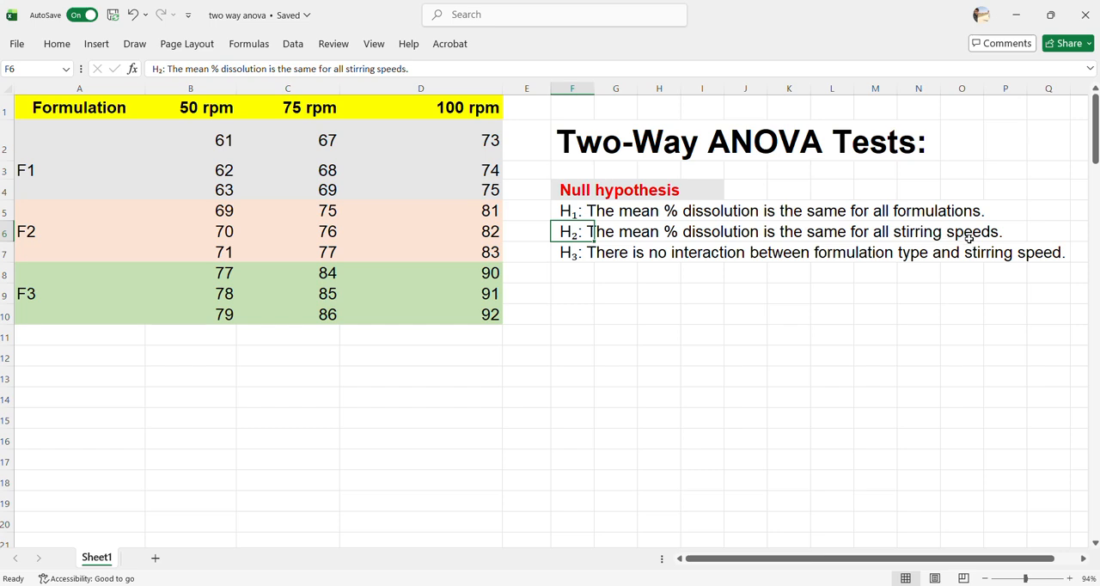
left_click(579, 251)
left_click_drag(578, 251, 1060, 244)
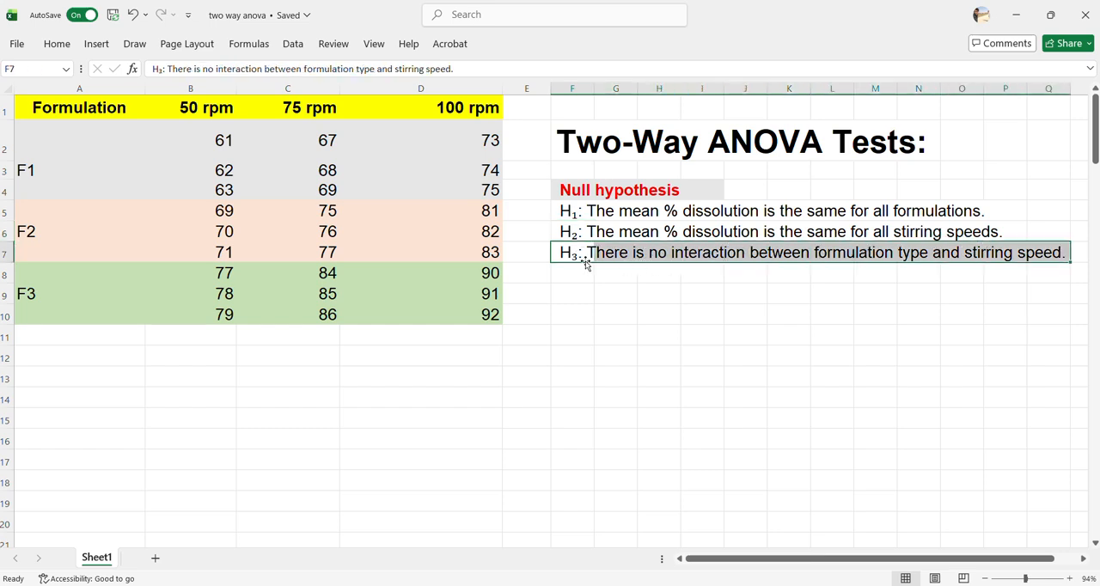
left_click(605, 291)
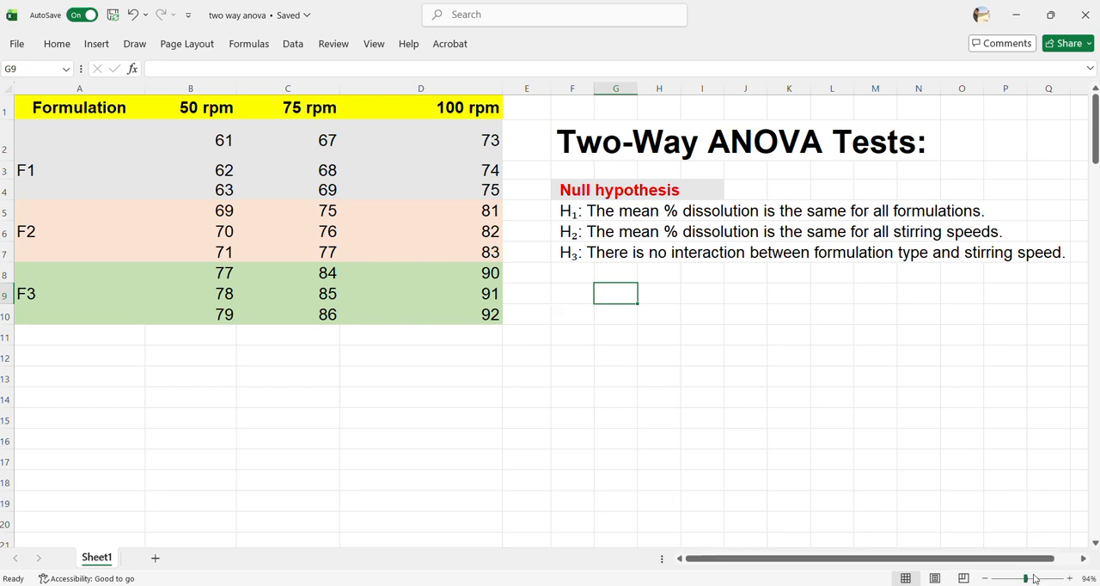
Start the Anova: Two-Factor With Replication analysis from the data analysis tools
left_click_drag(1025, 579, 1023, 579)
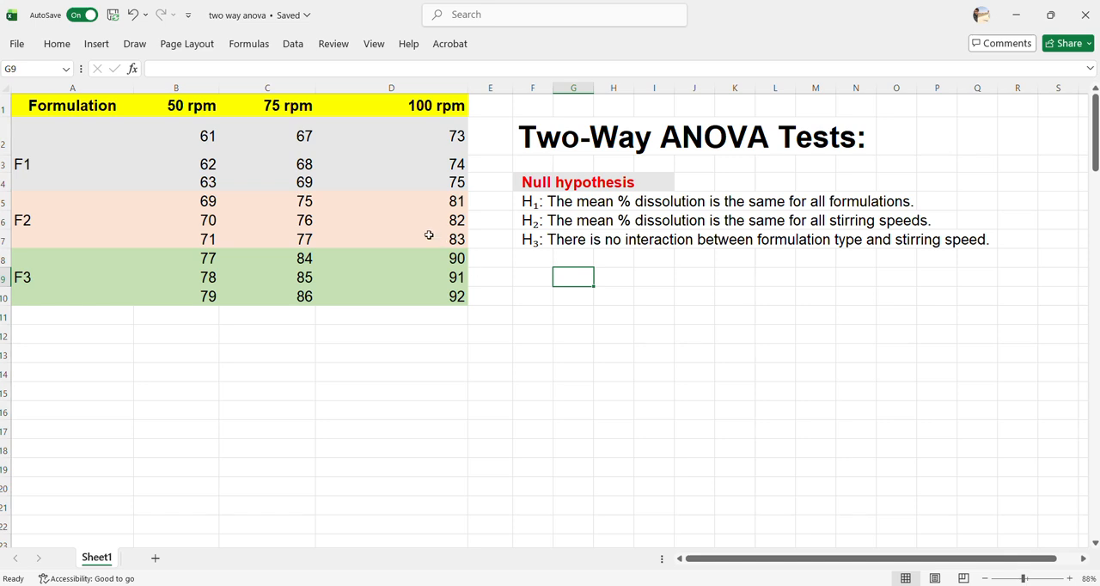
left_click(291, 44)
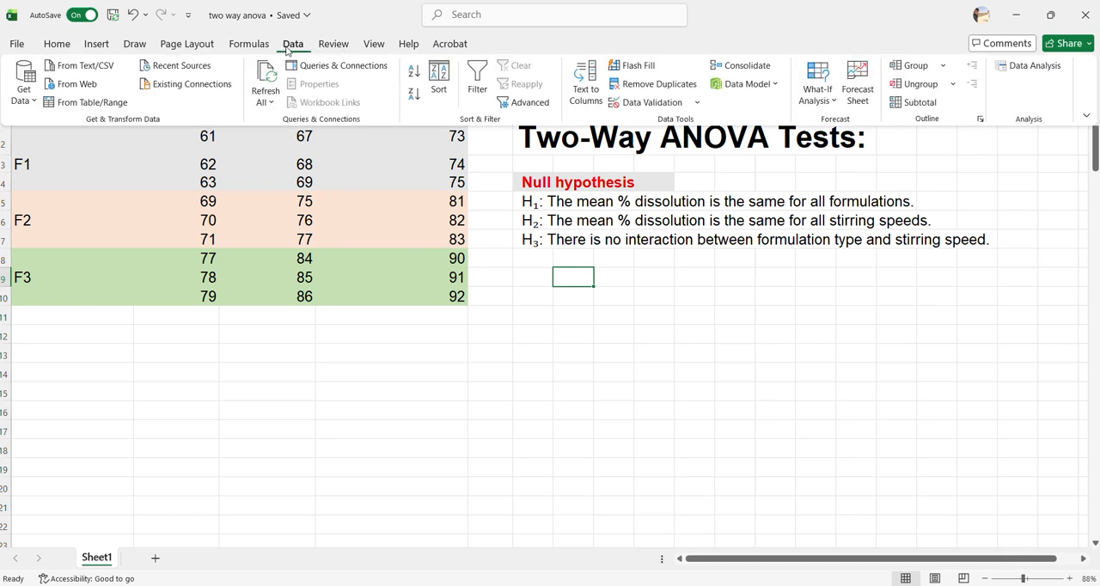
left_click(1034, 65)
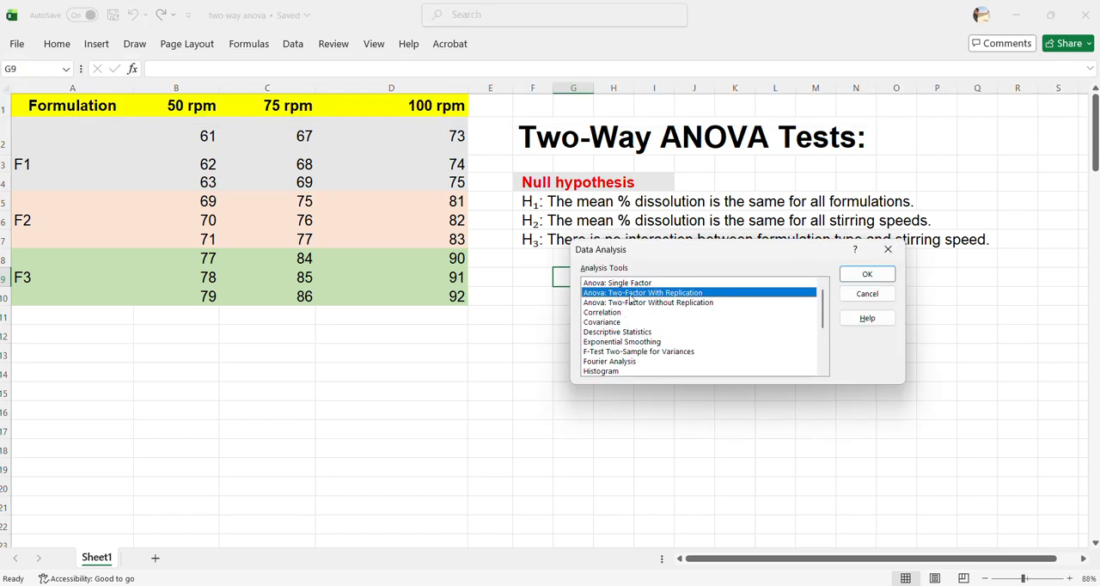
left_click(657, 304)
left_click(654, 294)
left_click(855, 280)
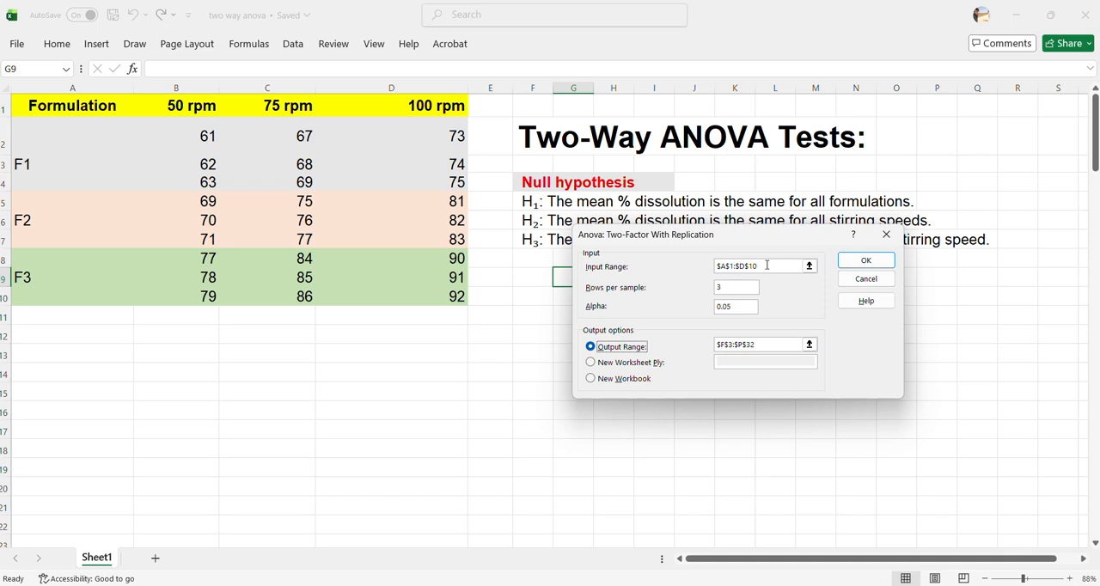
Select A1:D10 as the input range, step through the F1, F2 and F3 label cells, and review the rows per sample
left_click(768, 266)
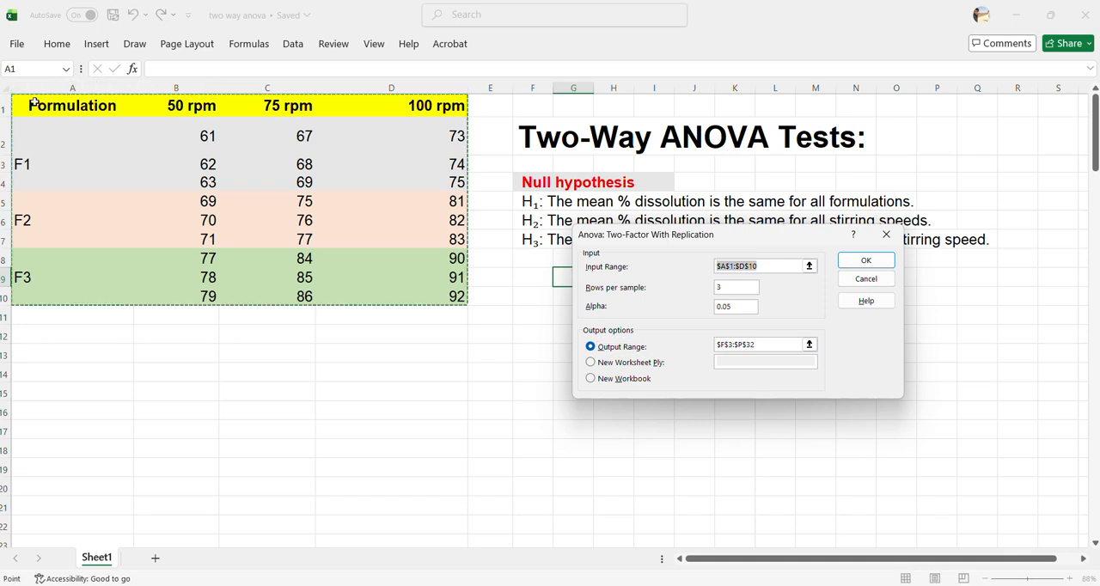
left_click_drag(32, 102, 386, 301)
left_click(25, 163)
left_click(27, 221)
left_click(43, 291)
left_click(49, 161)
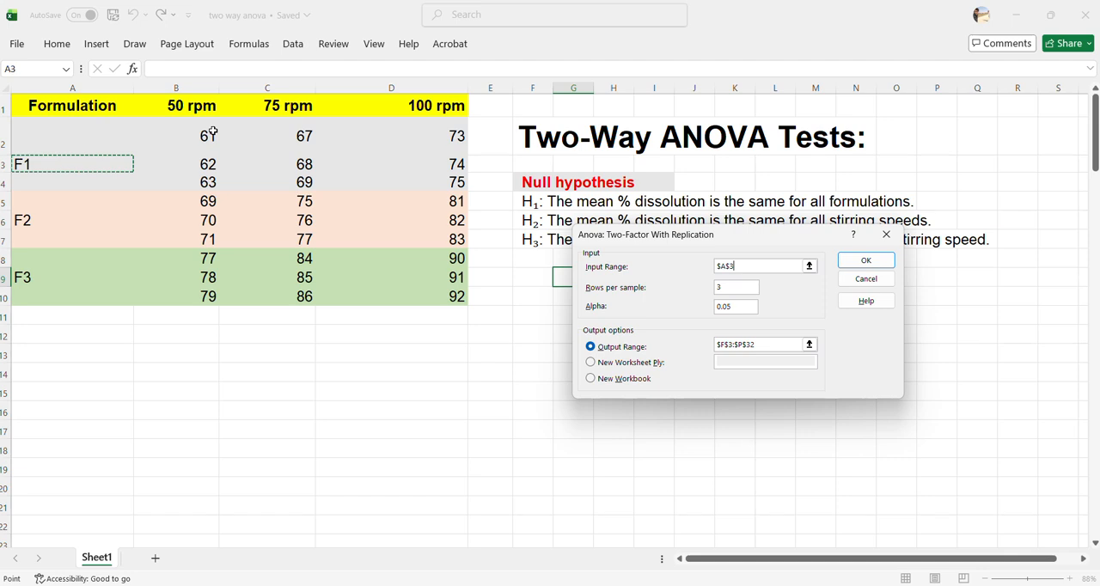
left_click_drag(731, 288, 714, 288)
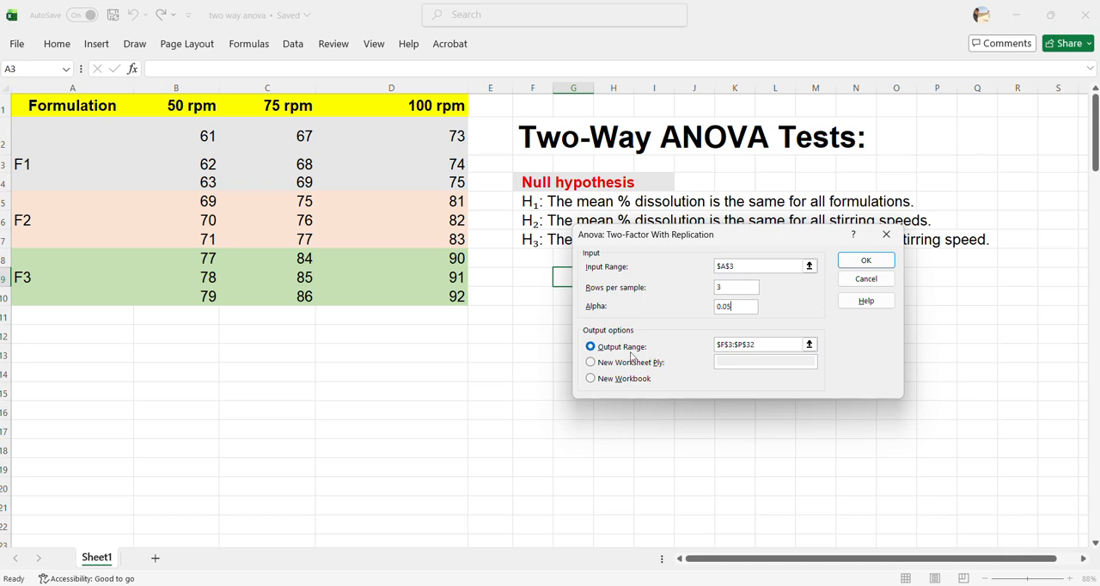
Set the ANOVA output range to E8:Q33 and try to run the analysis
left_click(767, 341)
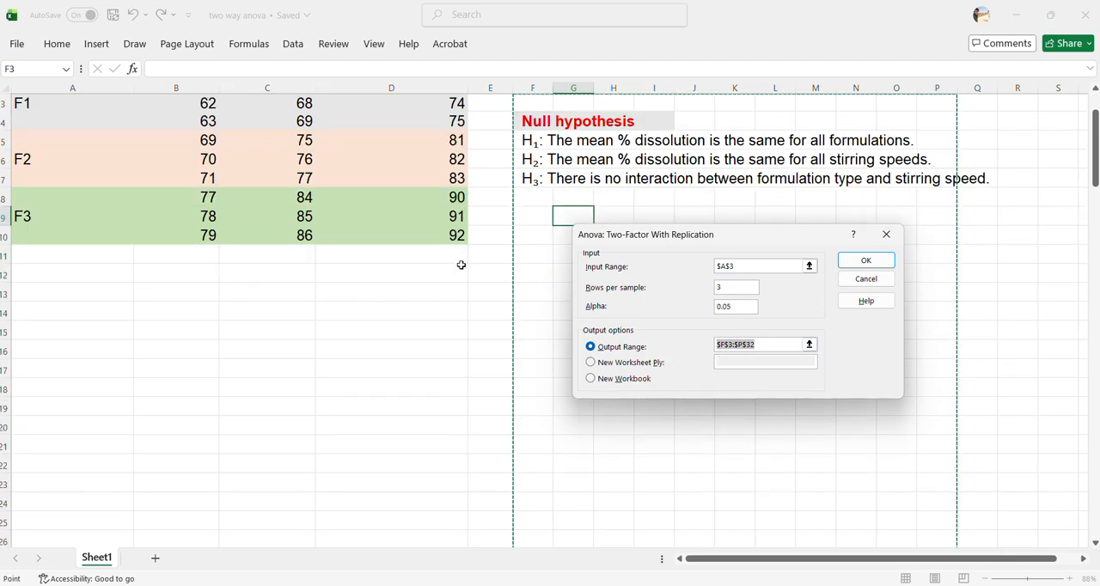
left_click_drag(501, 196, 982, 461)
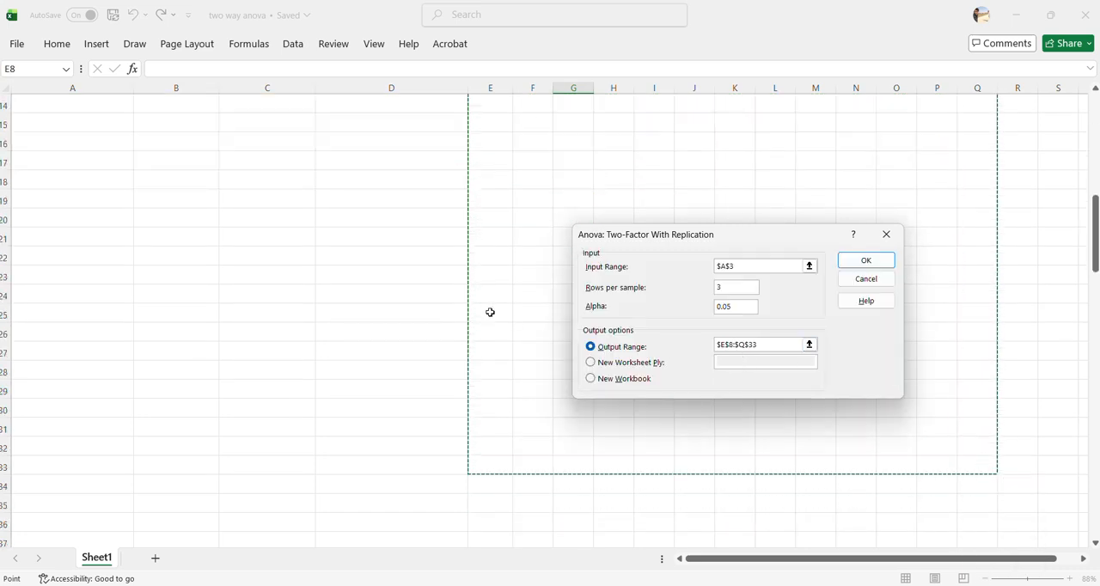
scroll(481, 297, "up", 3)
scroll(507, 253, "down", 3)
scroll(542, 332, "up", 3)
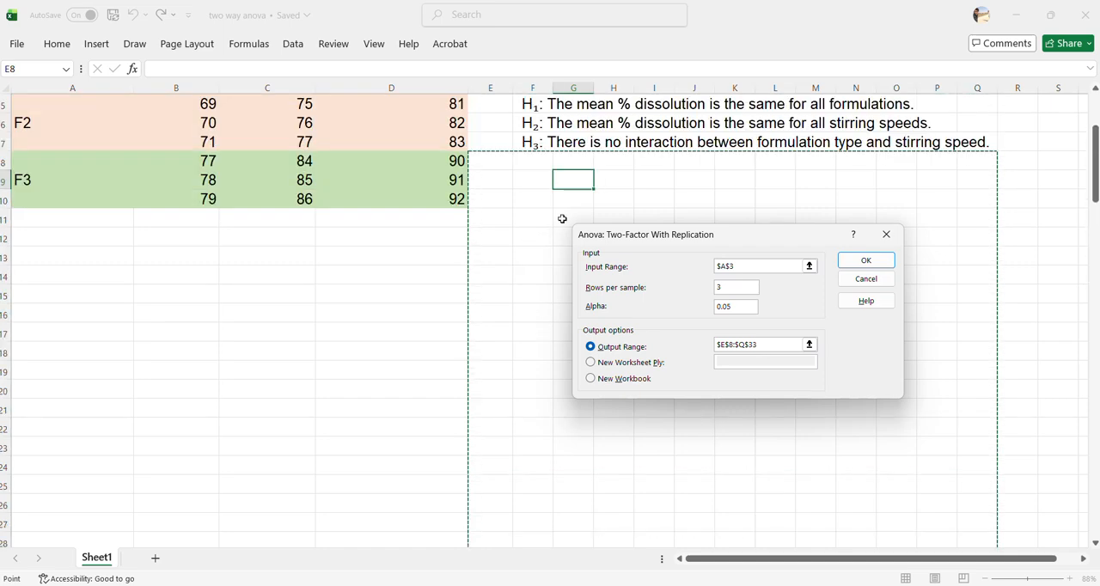
scroll(555, 283, "down", 3)
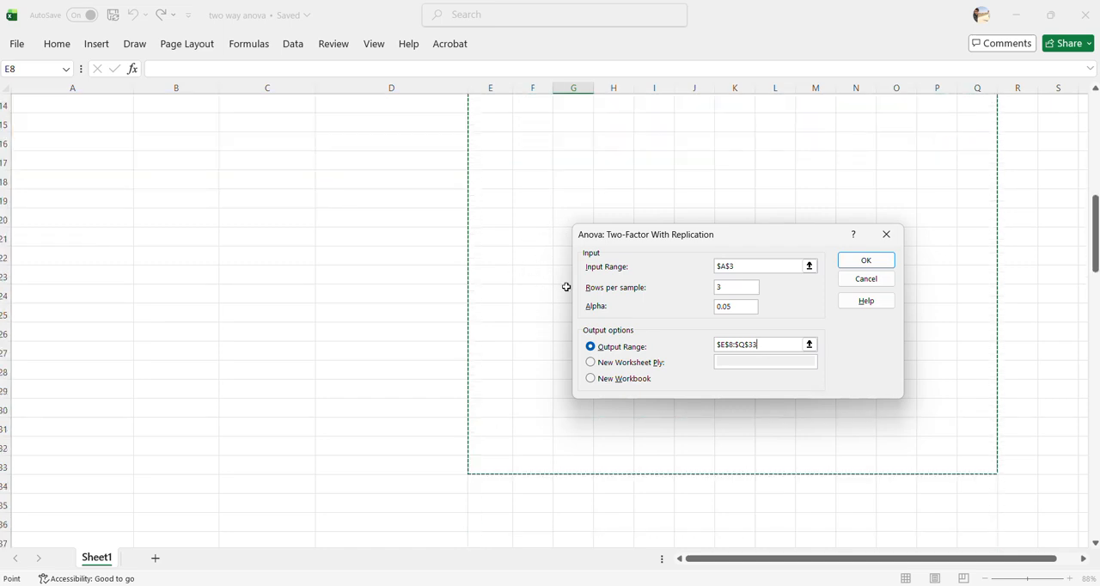
scroll(566, 286, "up", 4)
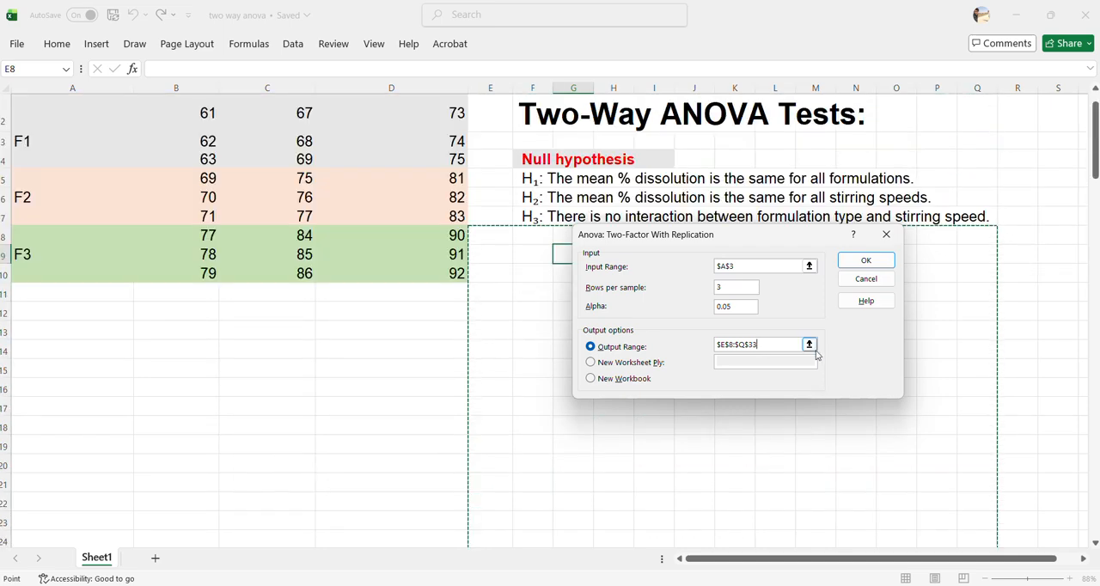
left_click(866, 261)
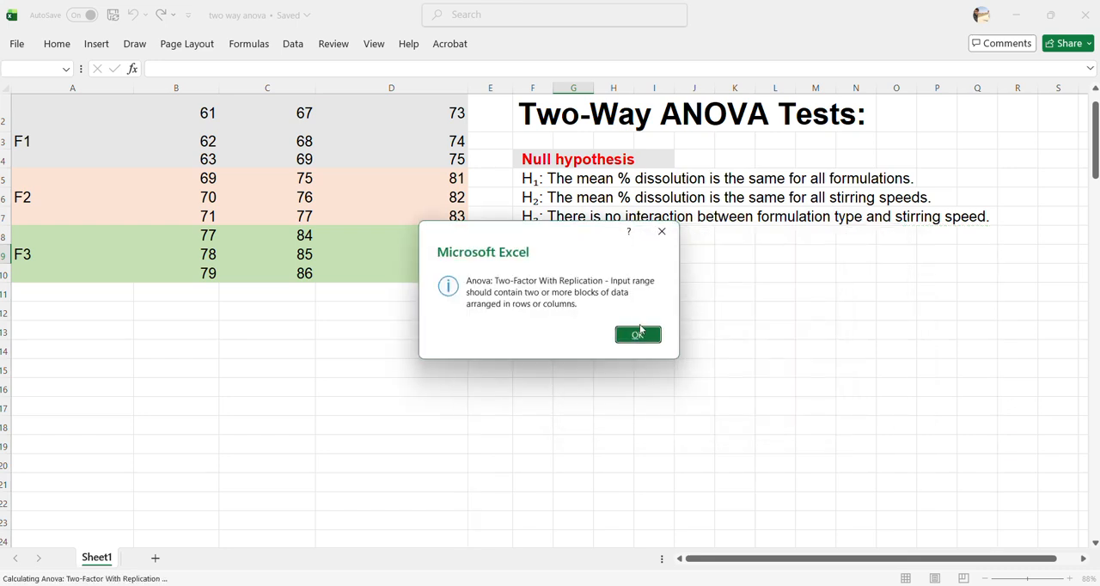
left_click(638, 335)
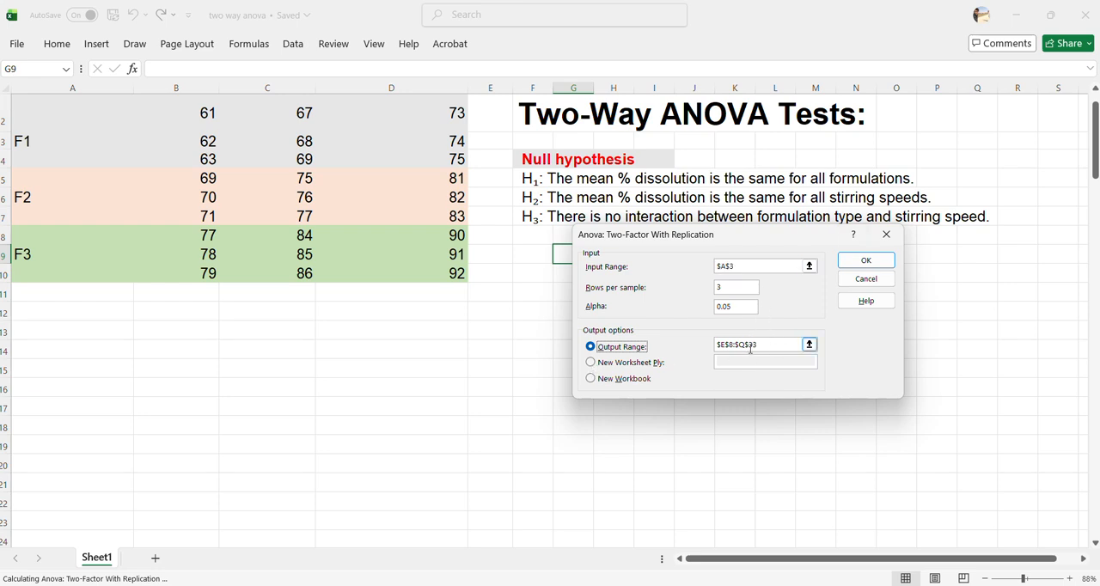
Set the output range to E8:S34 and run the ANOVA on A1:D10 with 3 rows per sample and alpha 0.05
left_click_drag(762, 343, 705, 343)
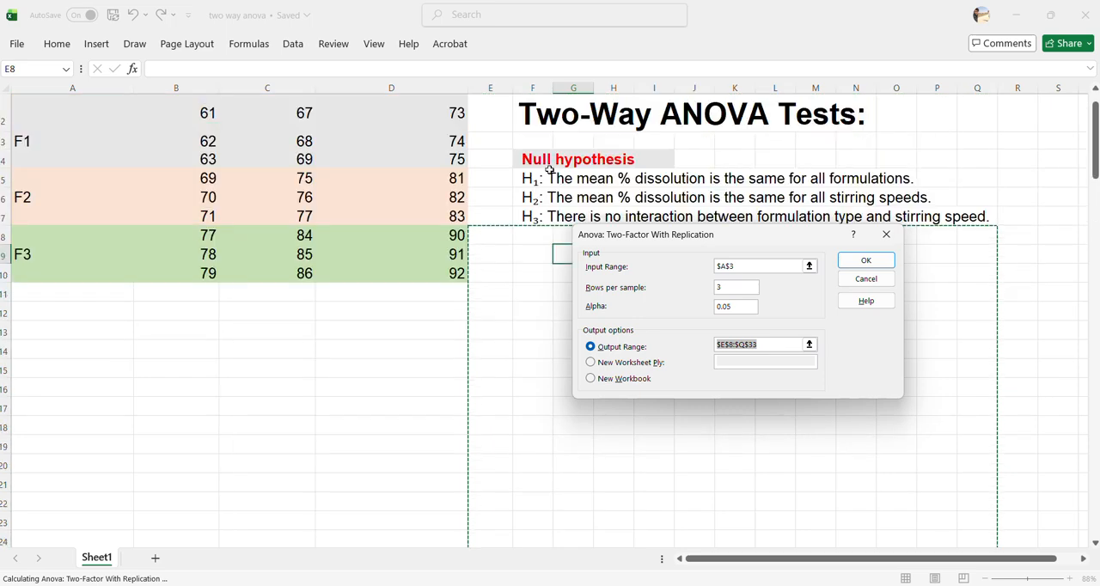
left_click_drag(491, 236, 1041, 481)
left_click(866, 261)
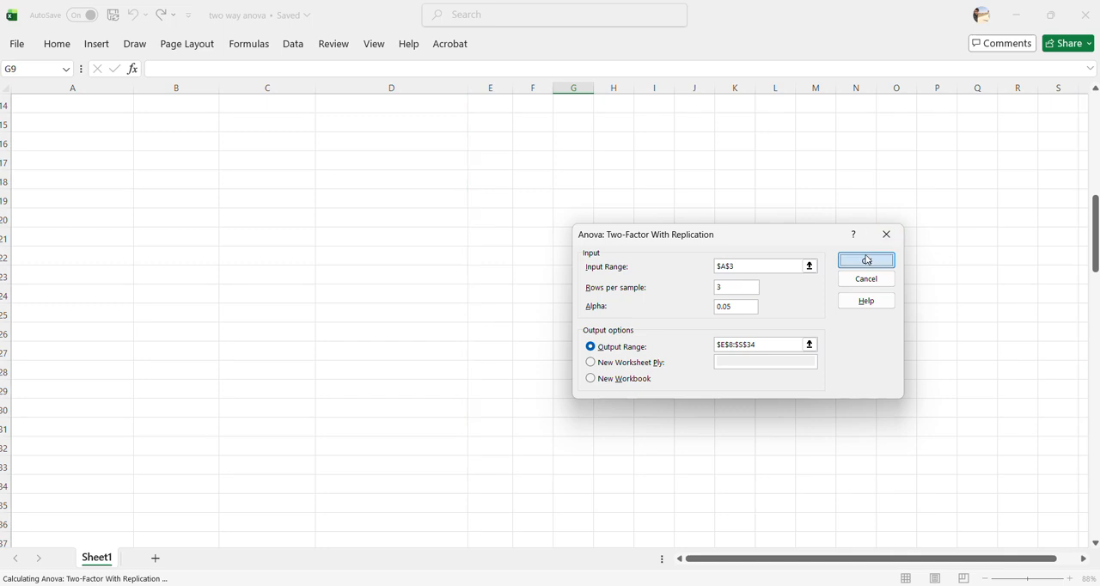
left_click(625, 332)
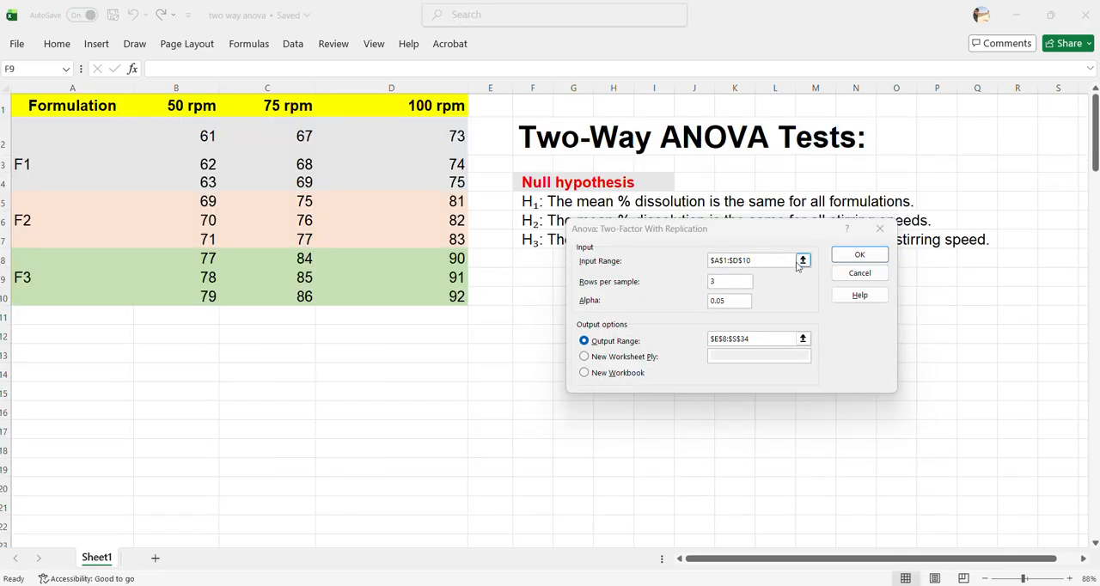
left_click(858, 256)
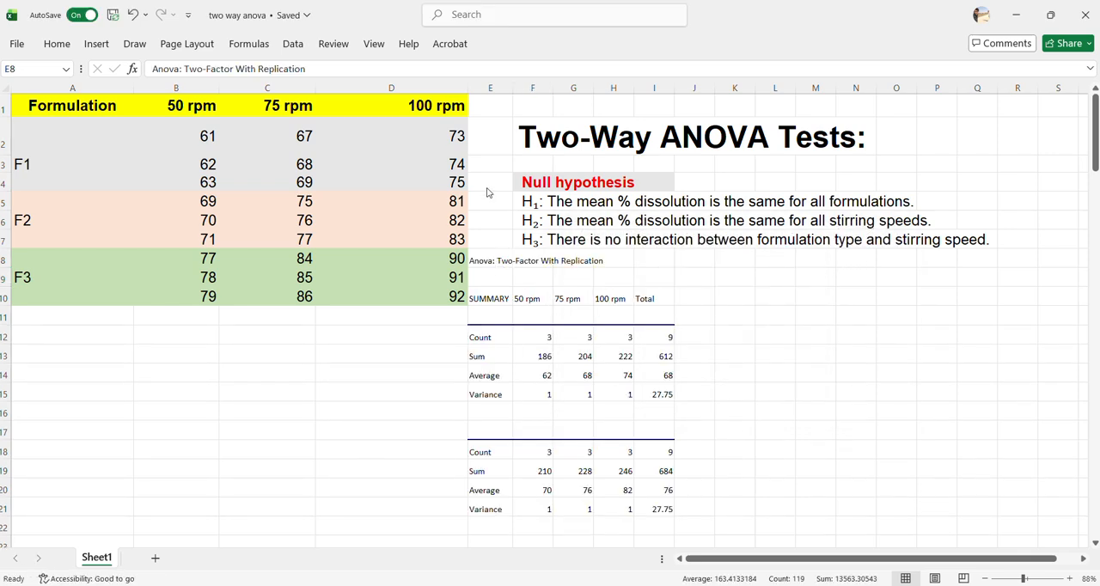
Fill the ANOVA results block, from E8 across to column K, with light blue
scroll(486, 271, "down", 3)
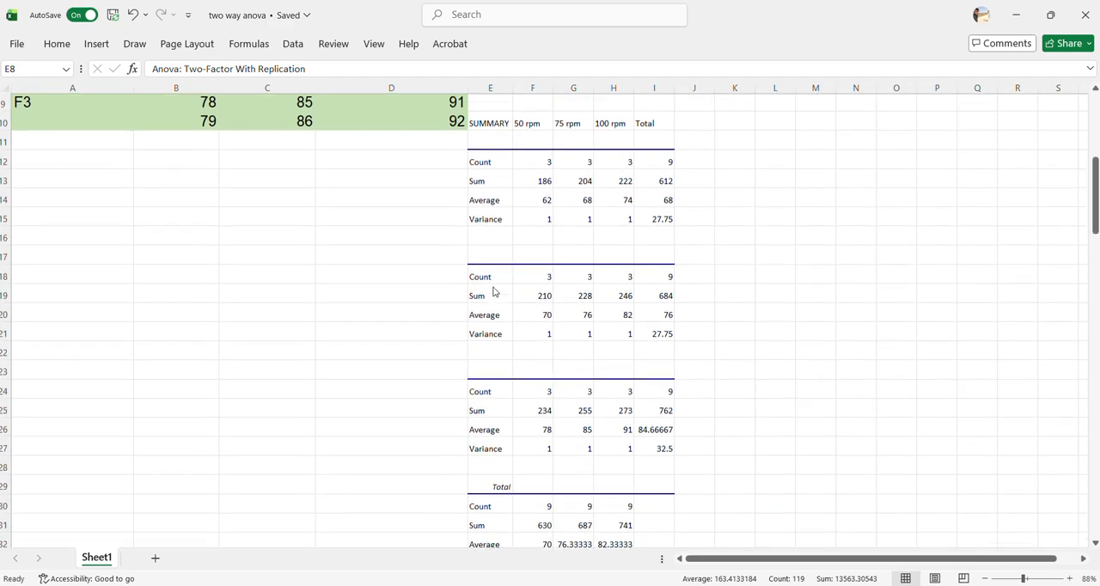
scroll(494, 288, "up", 2)
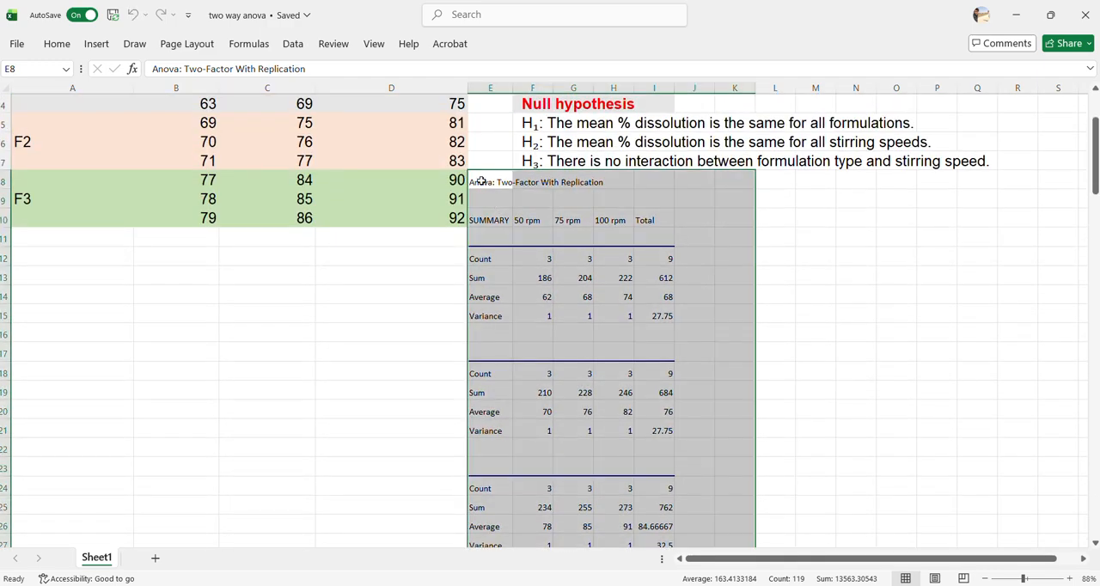
left_click(59, 47)
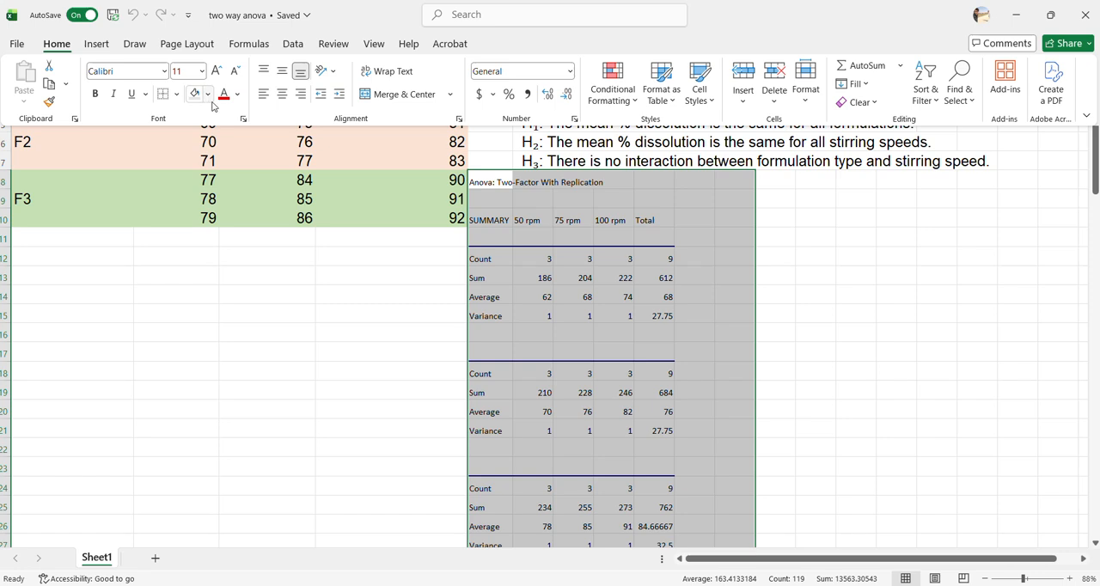
left_click(208, 95)
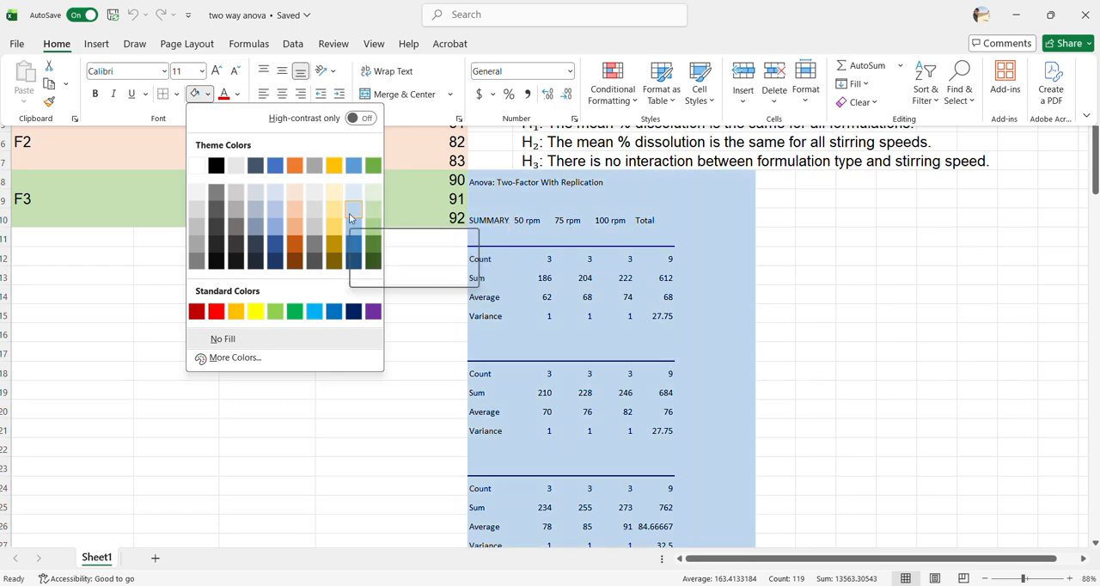
left_click(349, 213)
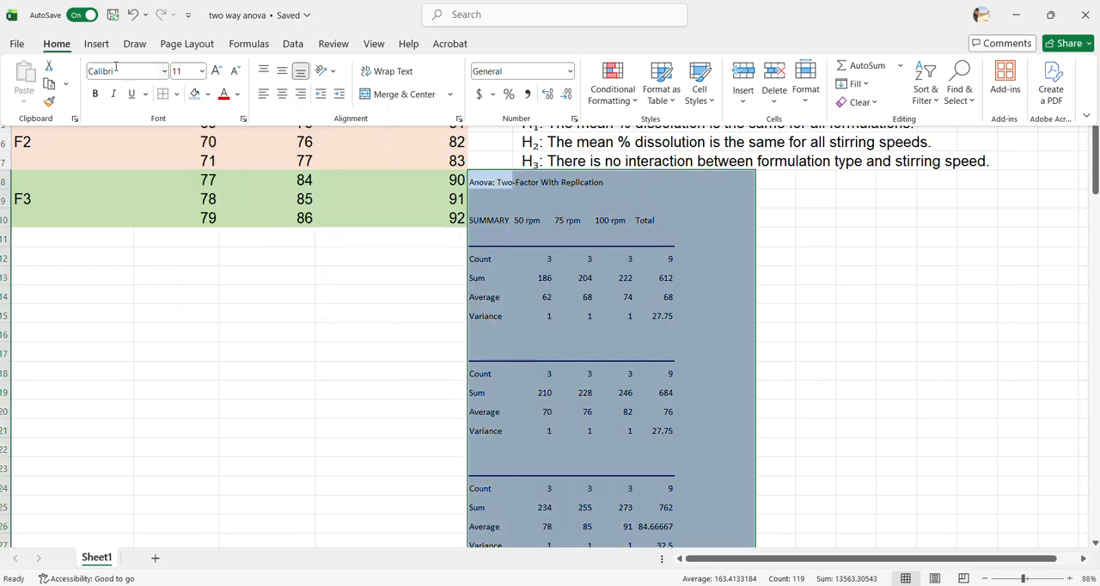
Format the ANOVA results block in Arial at font size 14
left_click(203, 72)
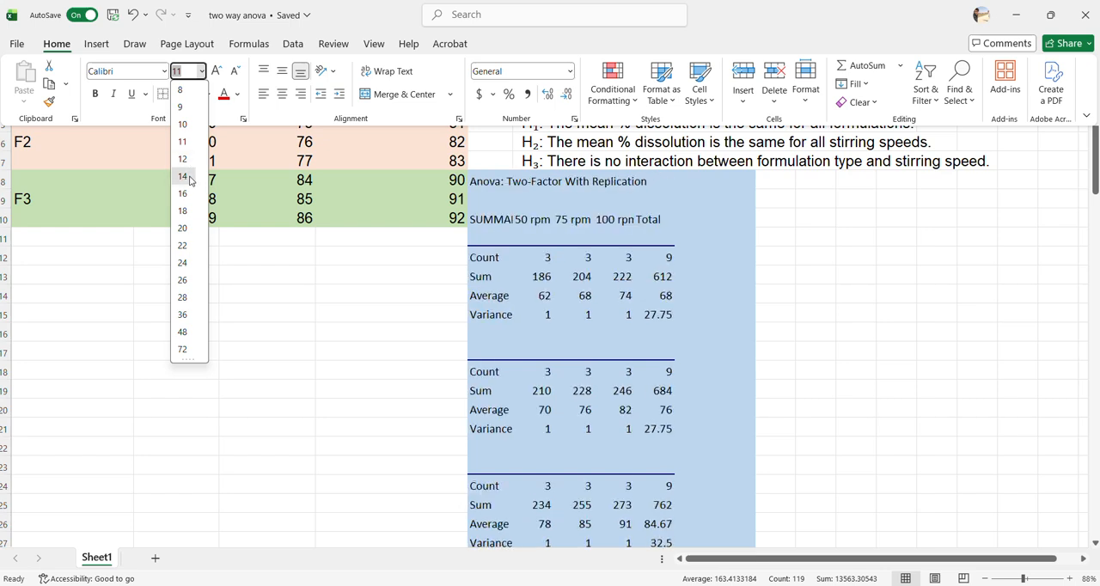
left_click(183, 176)
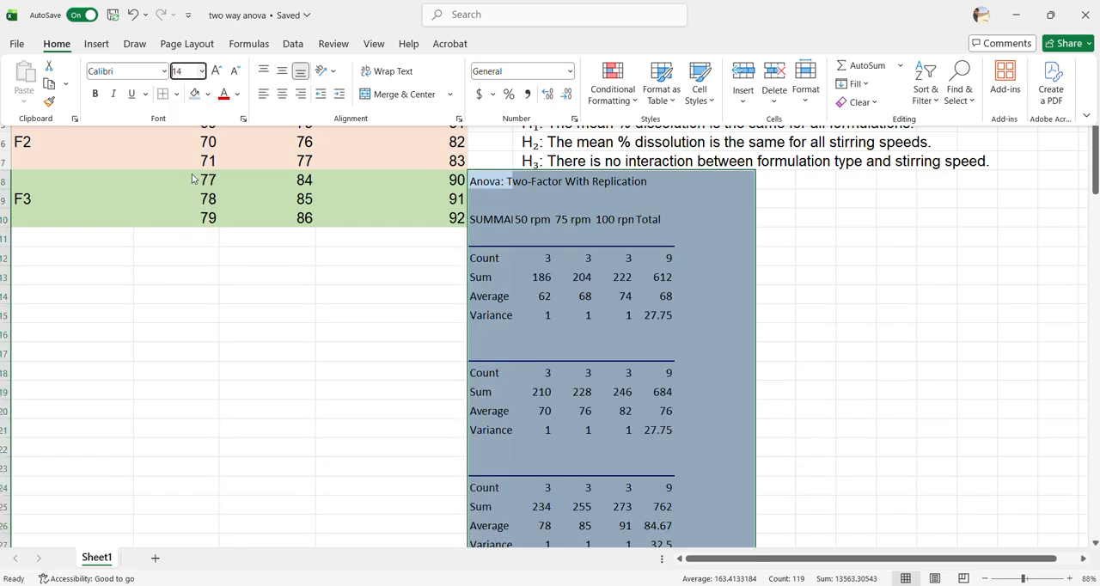
left_click(163, 71)
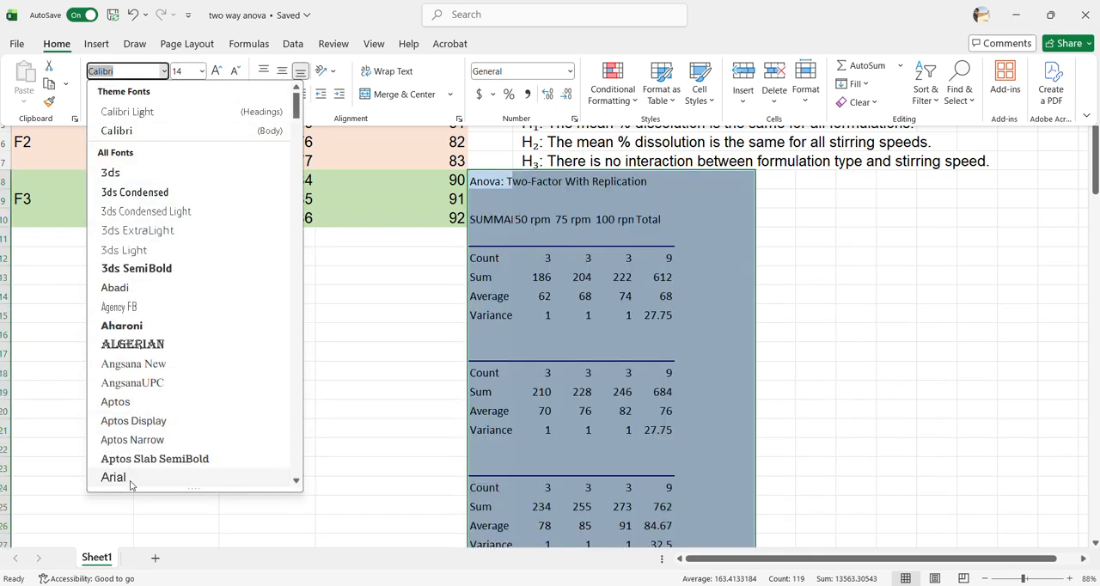
left_click(119, 477)
Widen columns E, H, G and F to fit the SUMMARY and rpm labels in the ANOVA output
left_click_drag(552, 88, 557, 97)
left_click(520, 251)
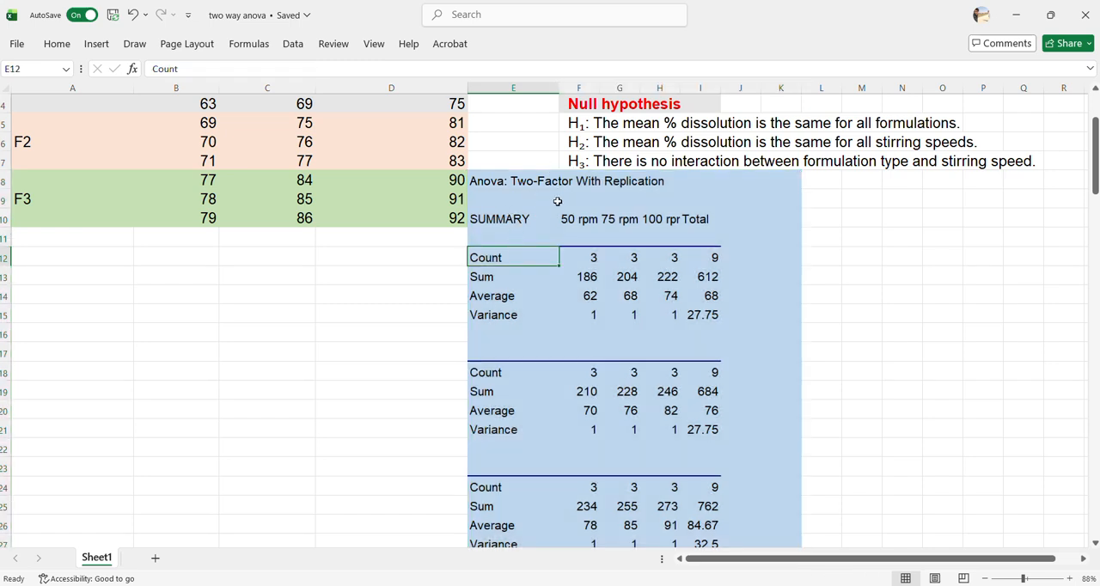
scroll(545, 208, "down", 1)
scroll(545, 210, "down", 1)
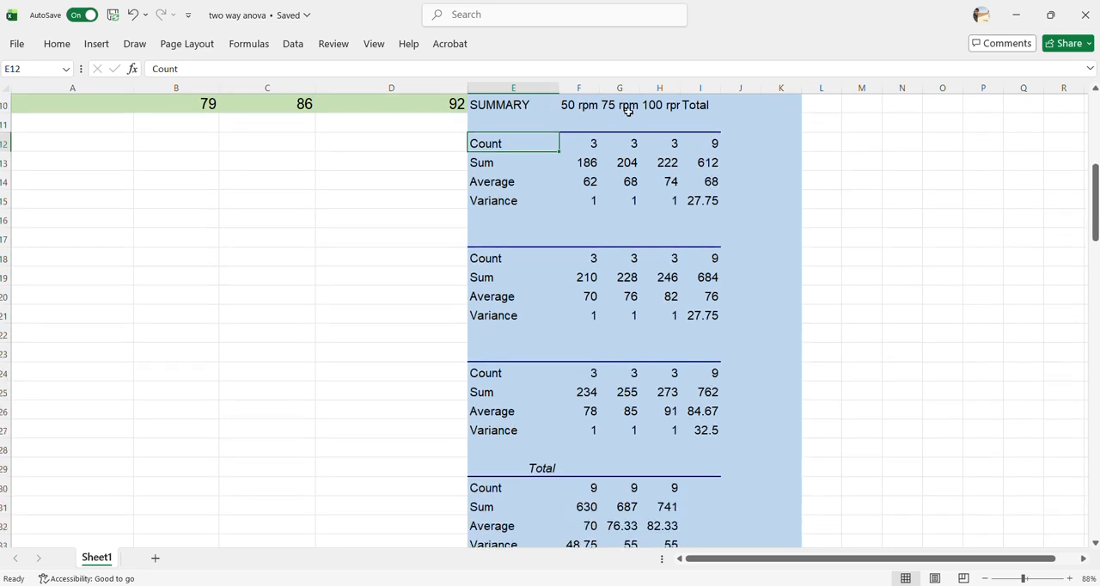
double_click(680, 90)
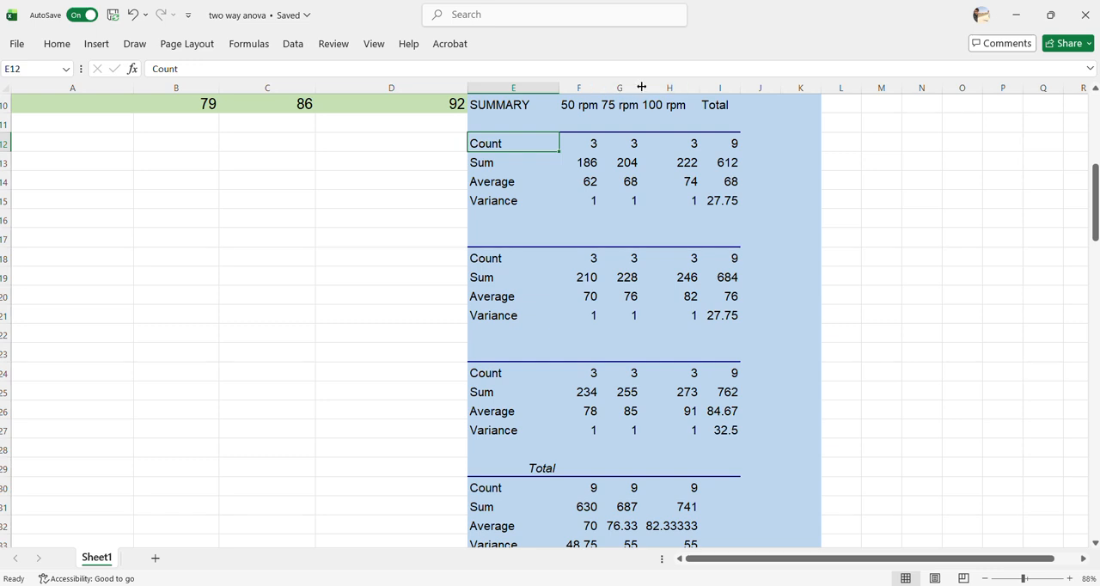
double_click(640, 89)
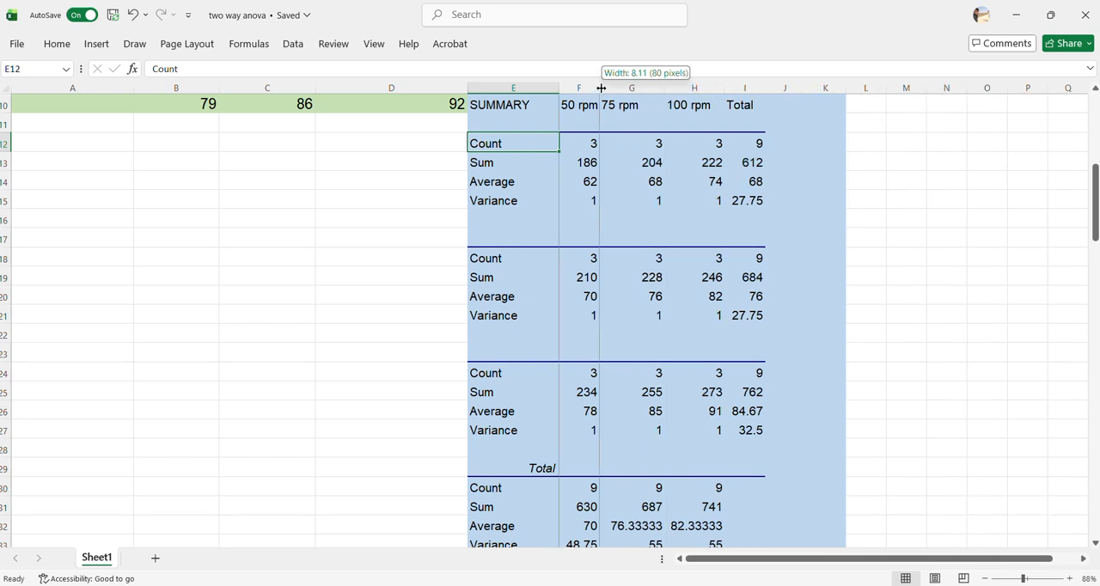
double_click(600, 89)
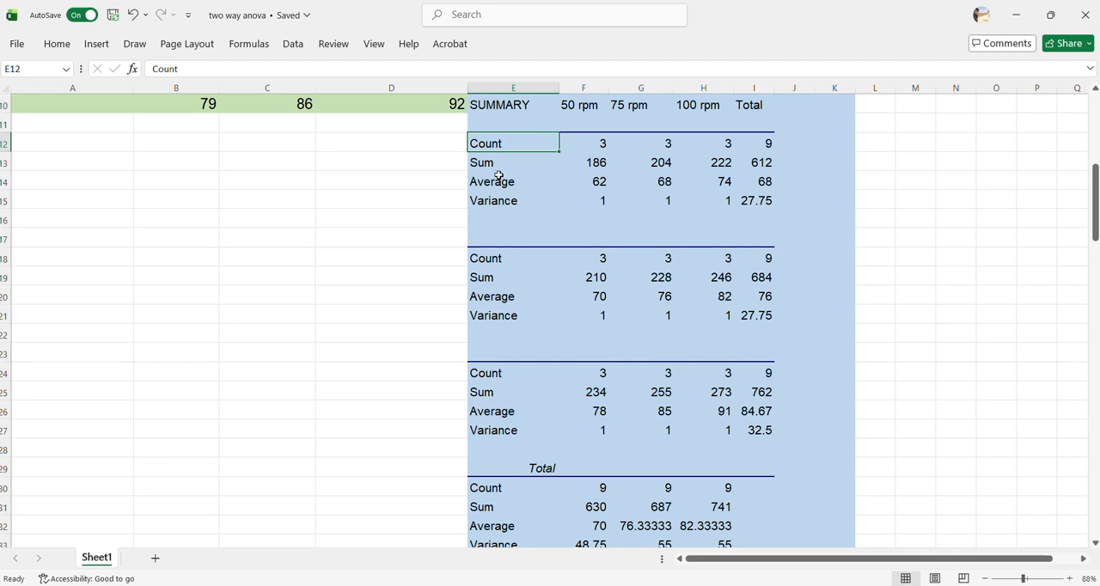
Examine the count, sum, average and variance blocks for each formulation and the Total block in the ANOVA summary
left_click_drag(501, 120, 762, 217)
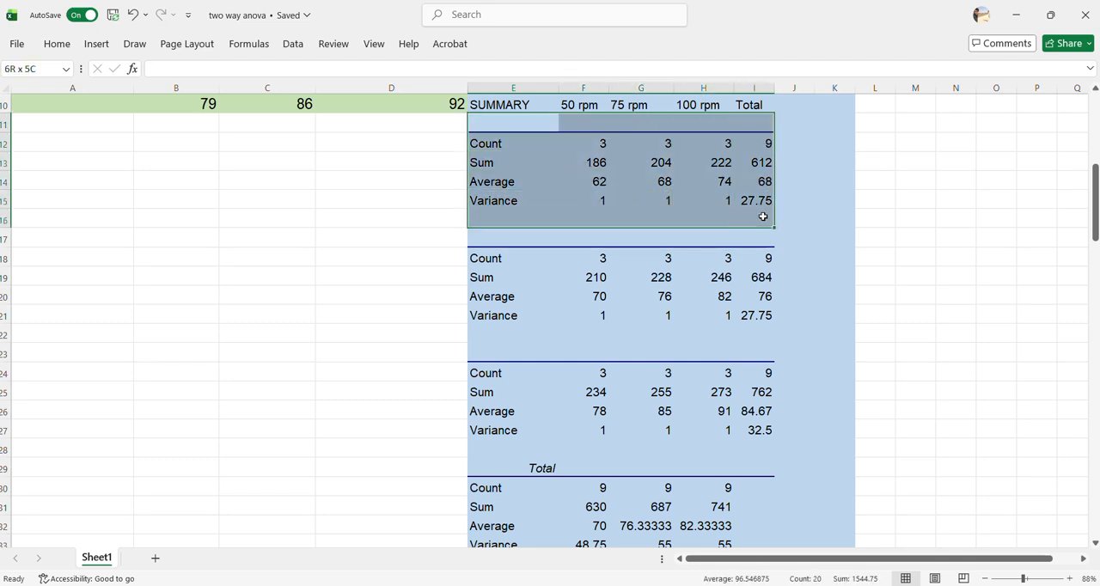
left_click_drag(488, 259, 771, 353)
left_click_drag(480, 375, 771, 452)
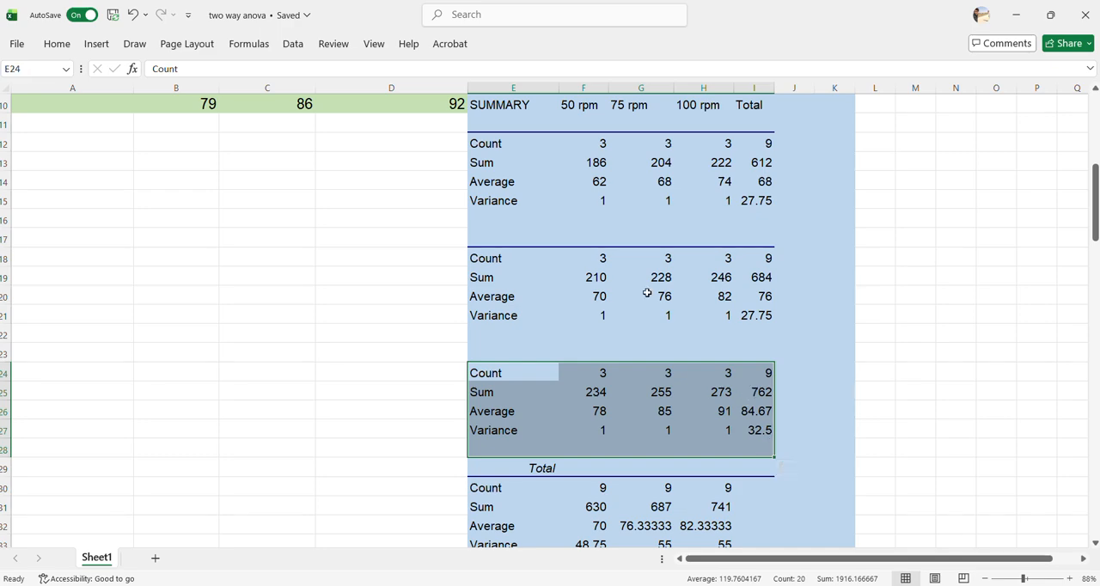
scroll(613, 248, "down", 2)
left_click_drag(481, 351, 776, 435)
scroll(707, 348, "up", 4)
scroll(704, 348, "down", 4)
scroll(704, 349, "down", 3)
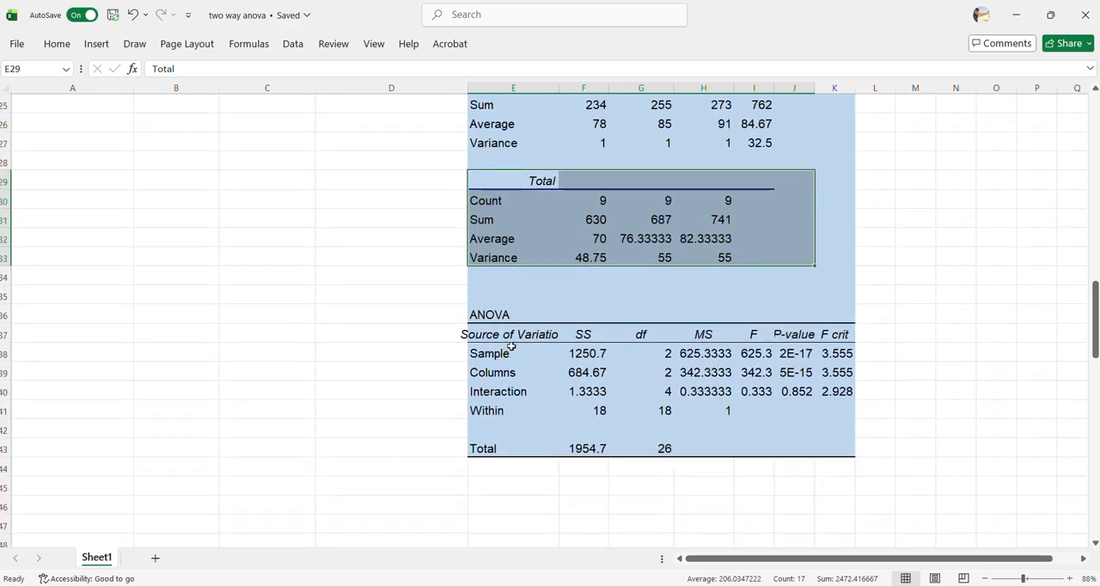
Examine the SS, df and MS values in the Sample row of the ANOVA table and how they relate
scroll(512, 347, "up", 2)
scroll(505, 346, "up", 5)
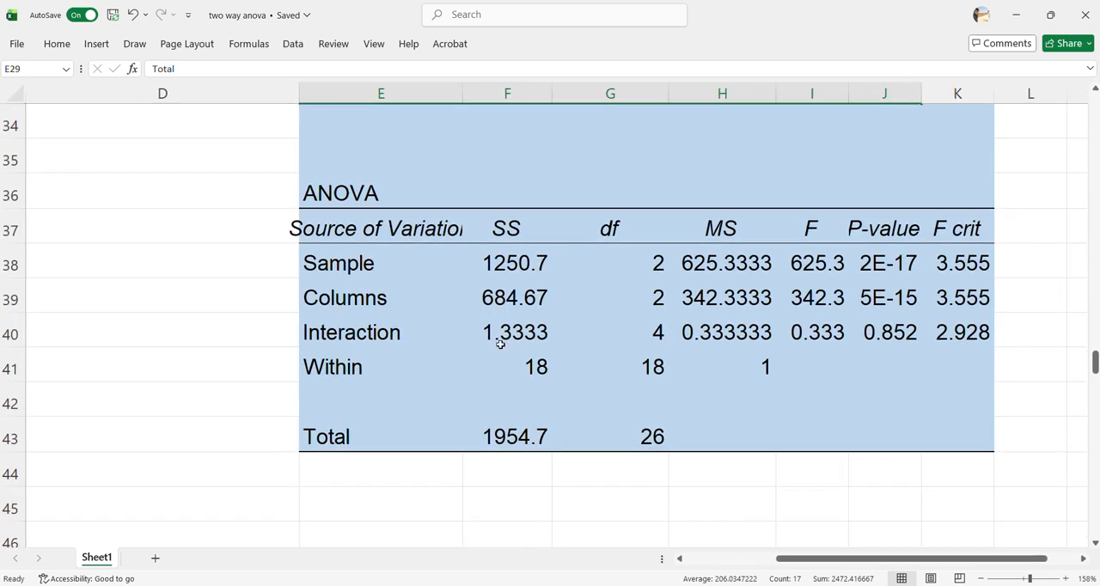
left_click(324, 267)
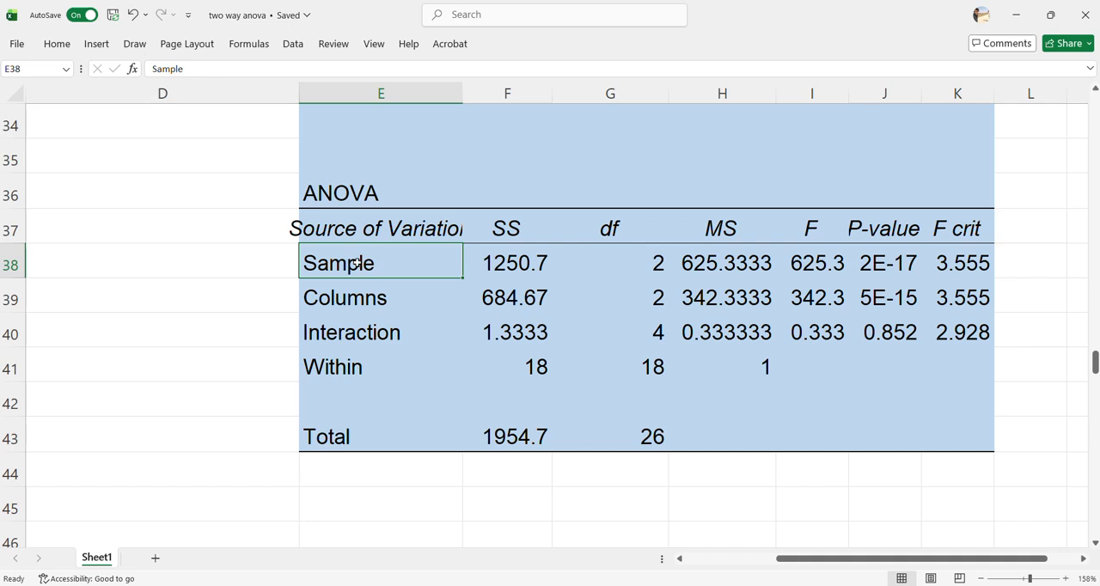
left_click(506, 230)
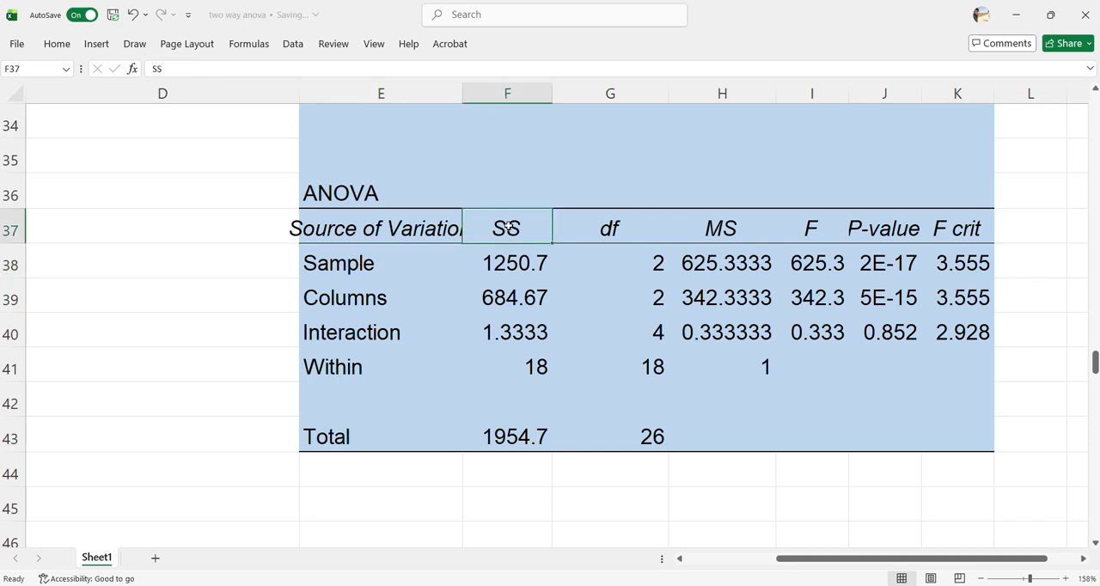
type("SS 1250.7")
left_click_drag(606, 231, 616, 248)
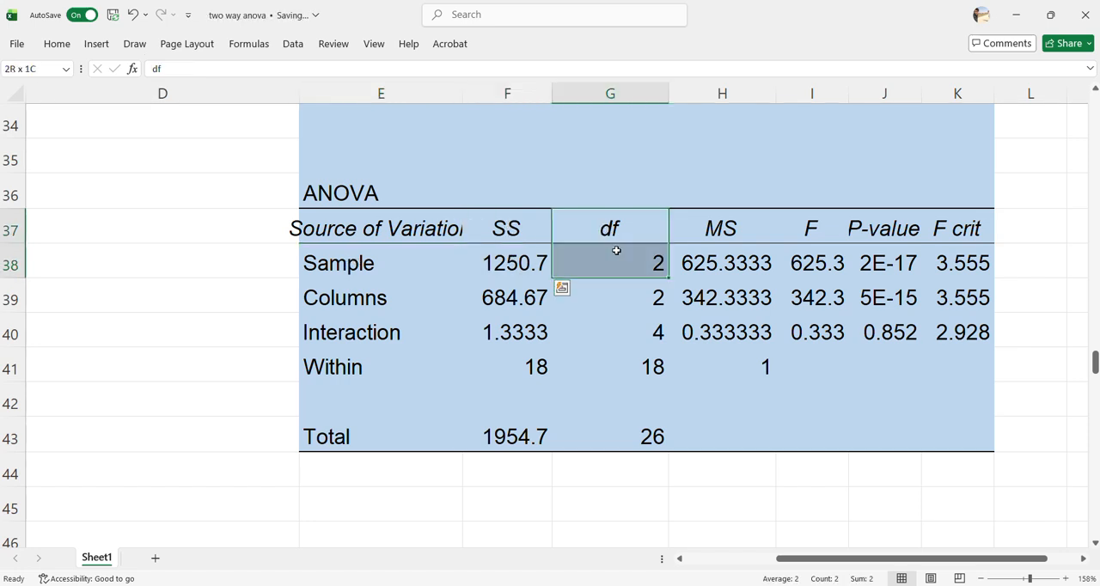
key("ctrl+v")
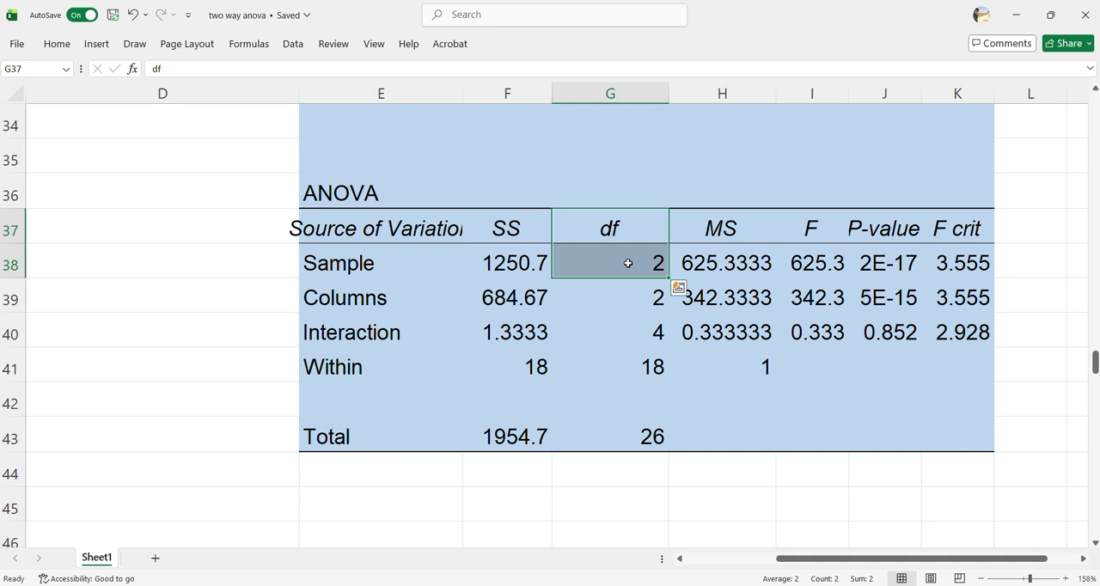
left_click(628, 263)
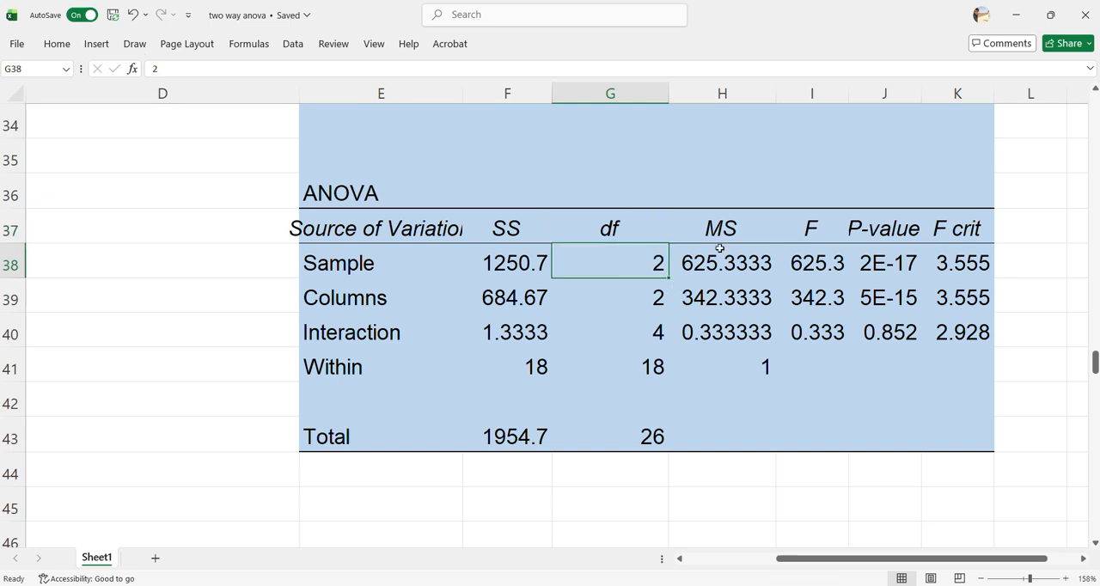
left_click_drag(716, 226, 705, 249)
key("ctrl+v")
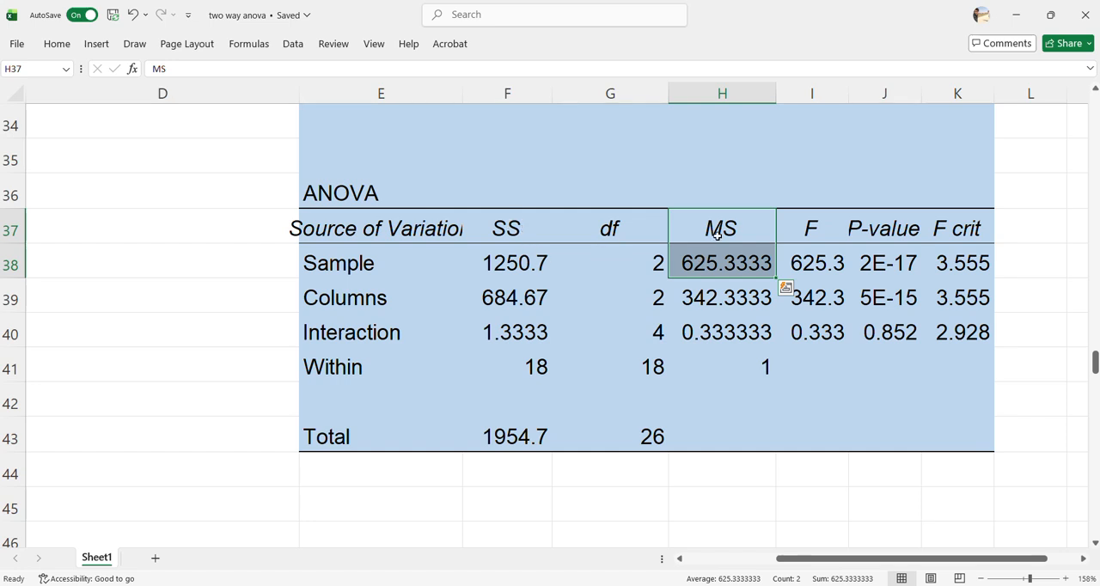
left_click_drag(498, 222, 509, 260)
key("ctrl+v")
left_click_drag(611, 227, 626, 263)
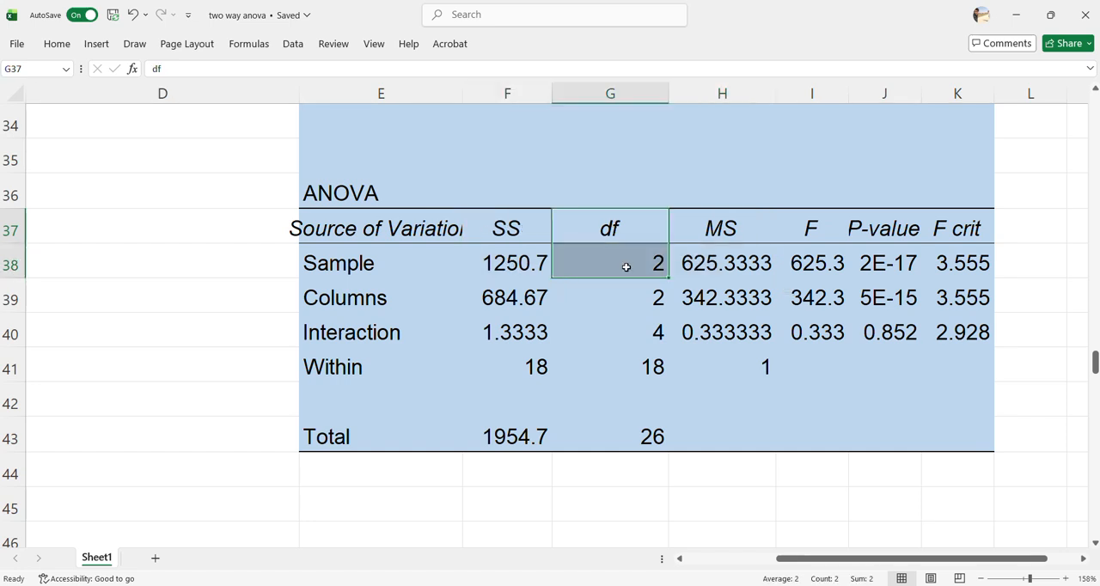
left_click(518, 263)
left_click(604, 251)
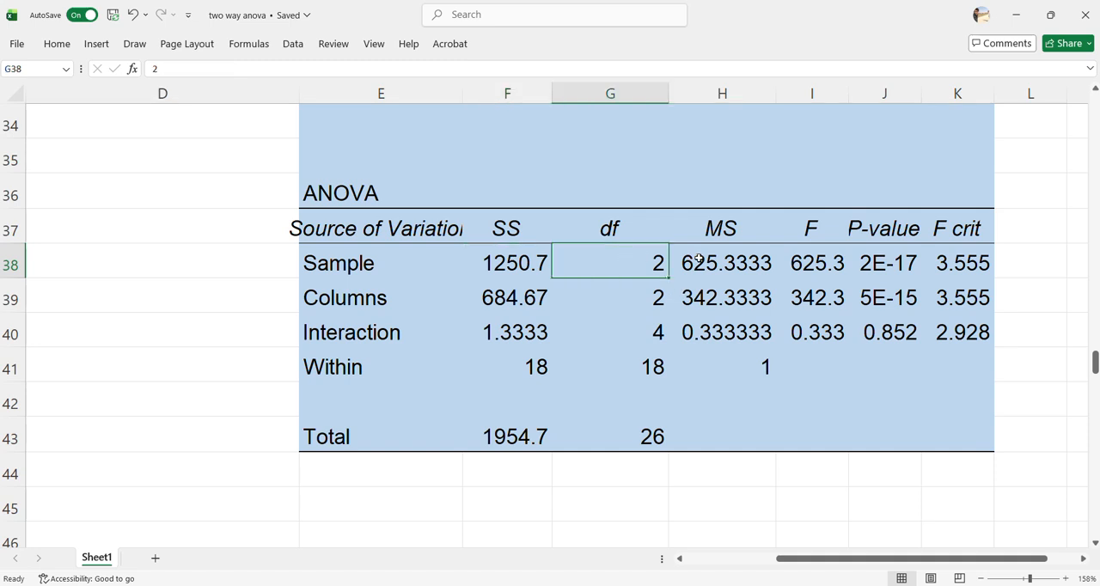
left_click(737, 263)
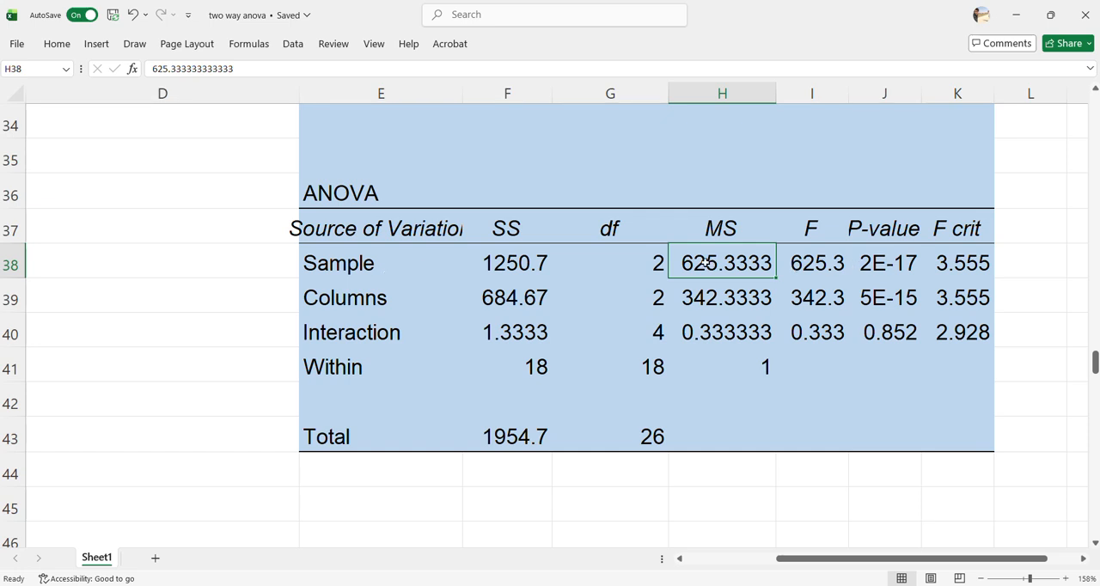
Compare the Sample row's mean square with the Within row's mean square and check the Sample F value in I38
left_click(756, 368)
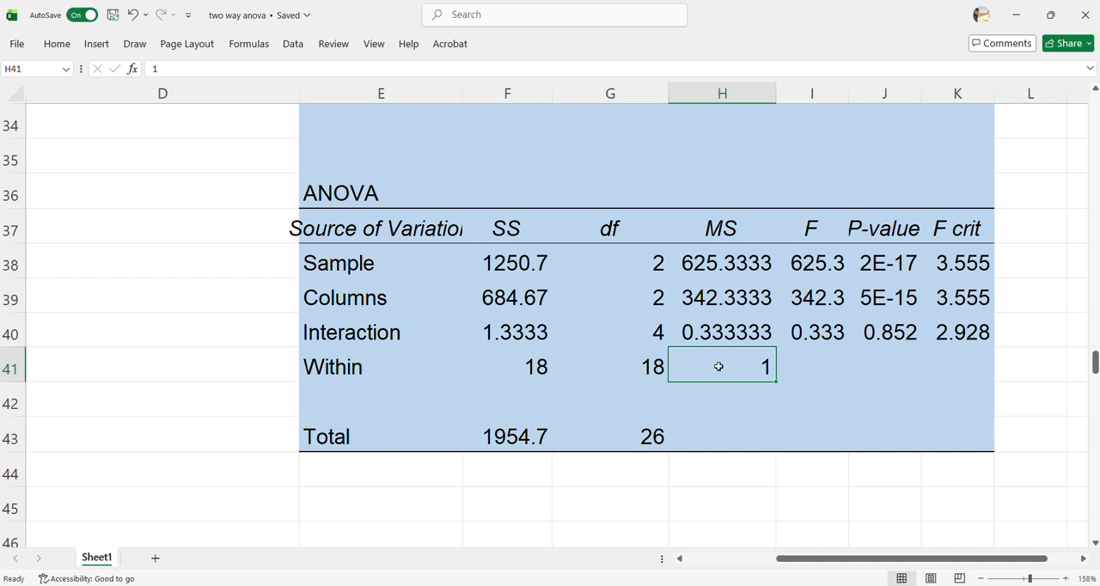
left_click_drag(343, 367, 783, 368)
left_click_drag(321, 263, 688, 282)
left_click(710, 274)
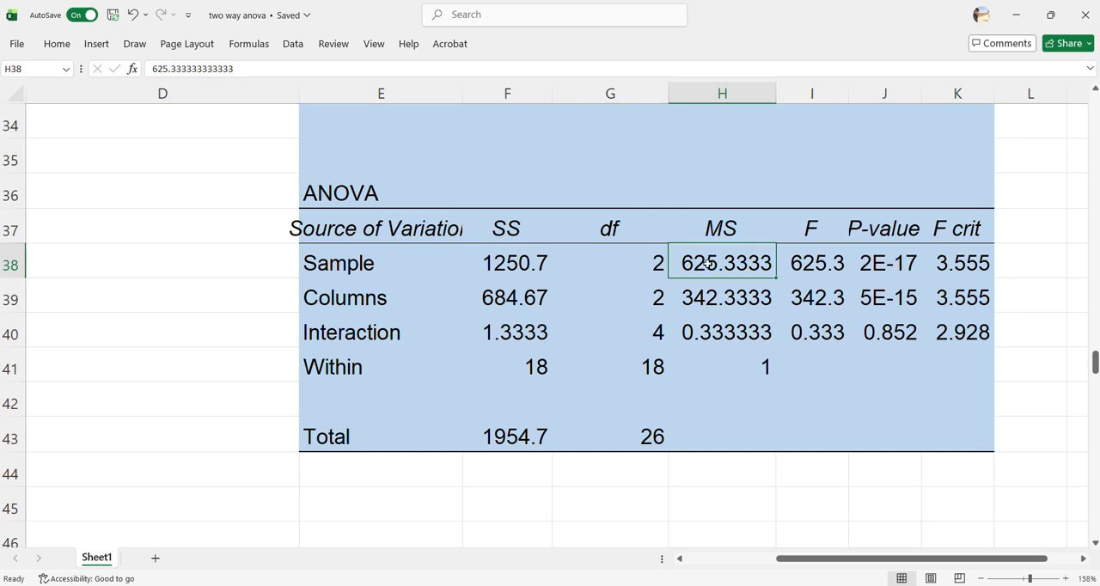
left_click(731, 363)
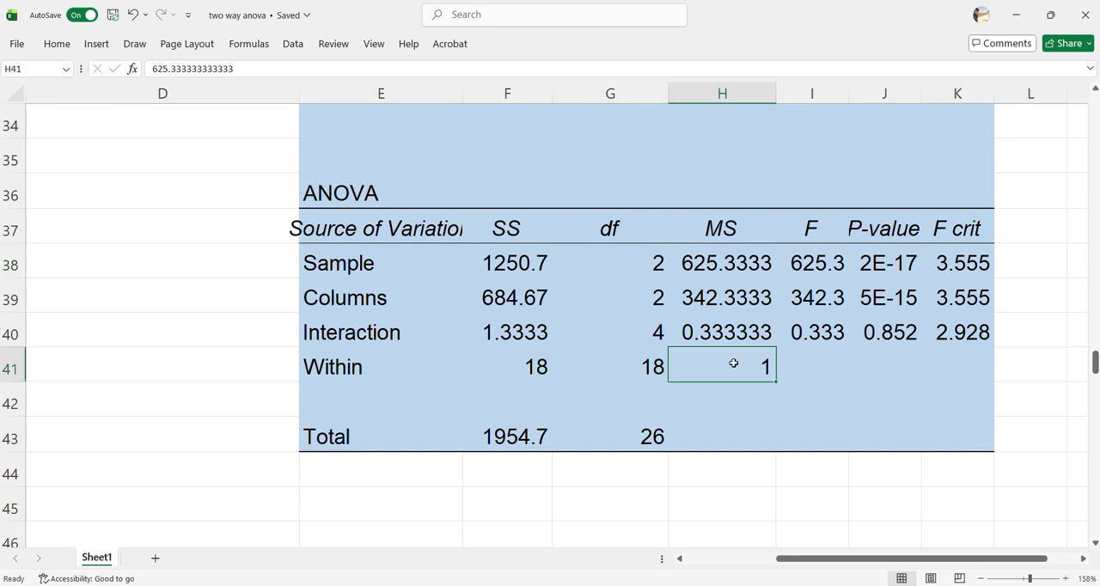
left_click(809, 263)
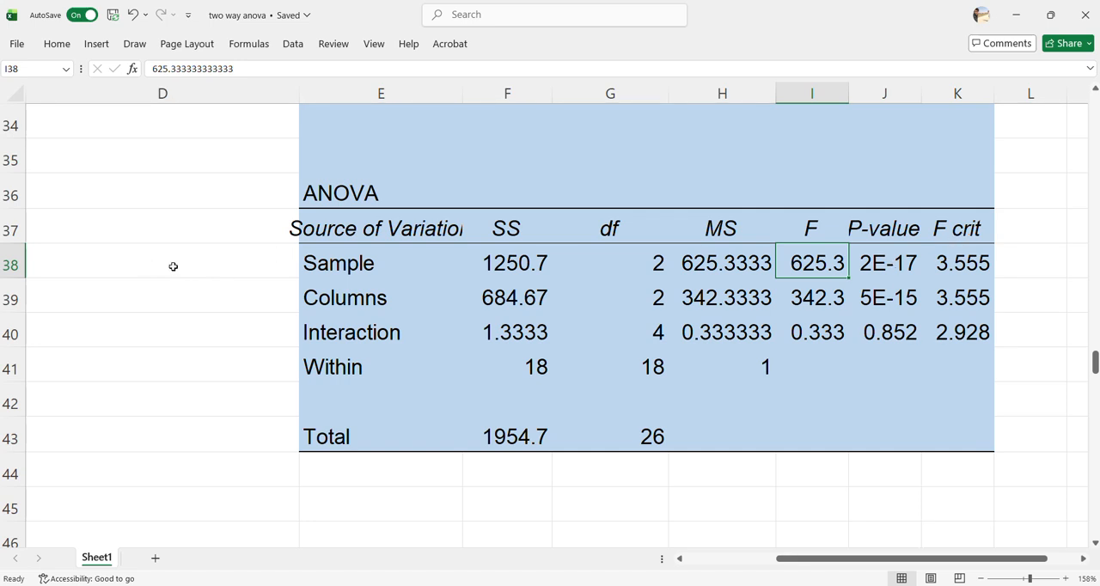
Examine the F and P-value cells of the Sample row and the whole Columns row through its P-value
left_click_drag(855, 559, 864, 559)
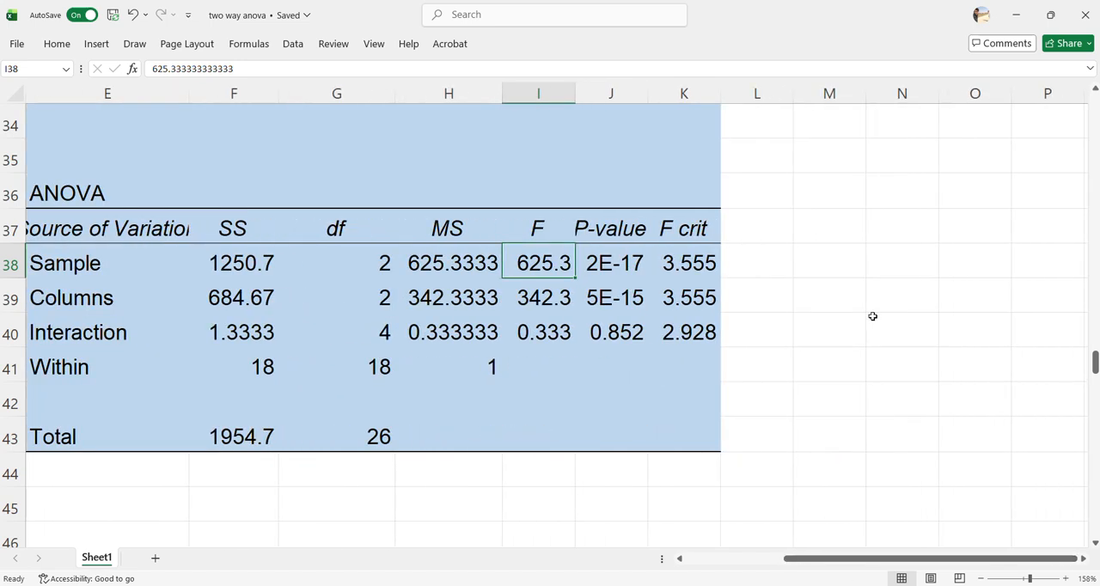
left_click(833, 268)
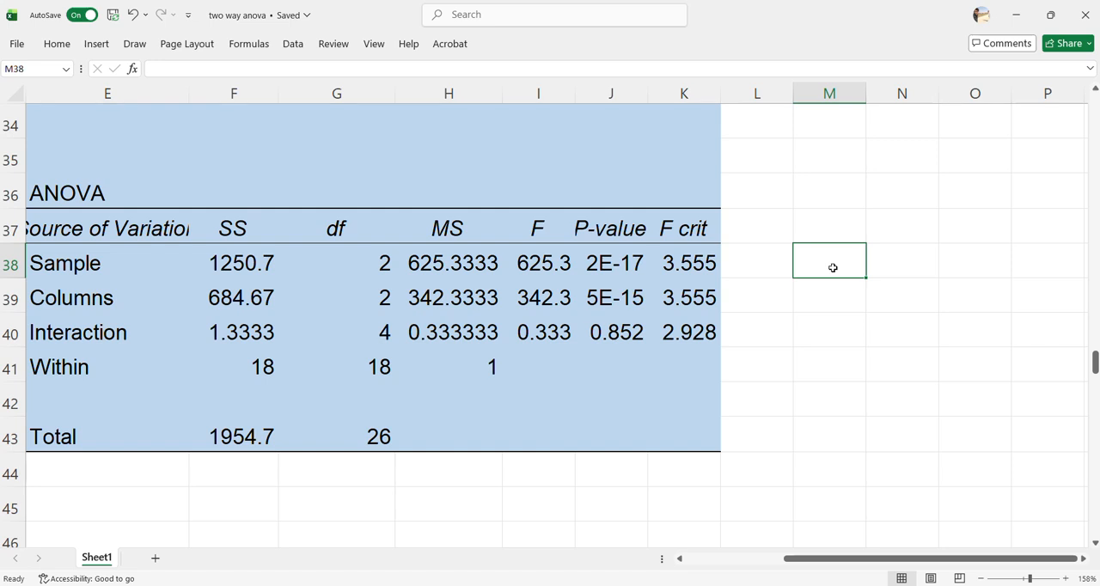
left_click(539, 259)
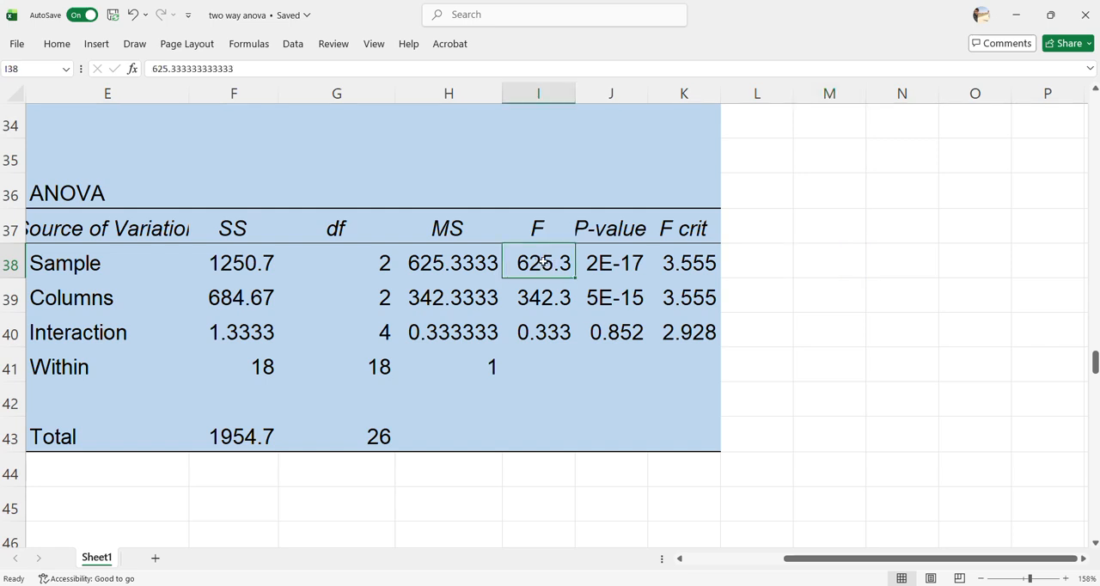
left_click(616, 253)
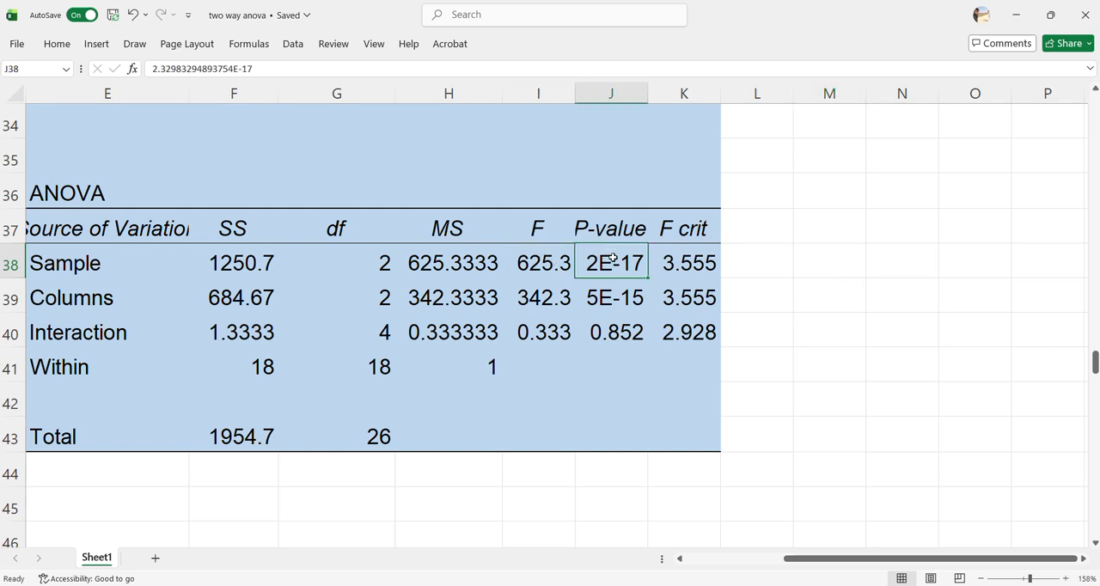
left_click_drag(878, 558, 875, 563)
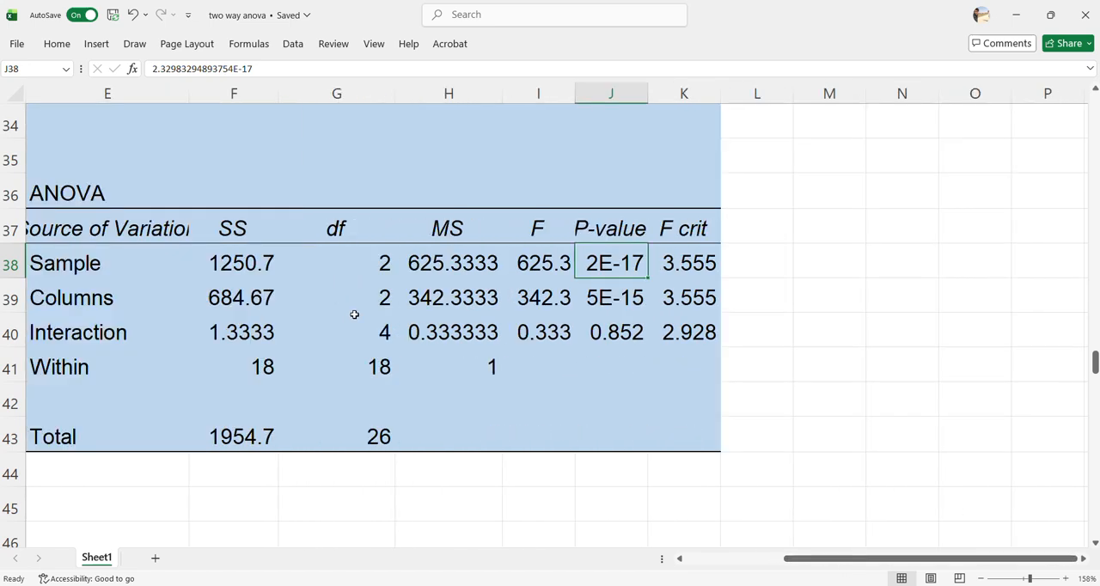
left_click(73, 299)
left_click_drag(234, 297, 654, 297)
left_click(603, 297)
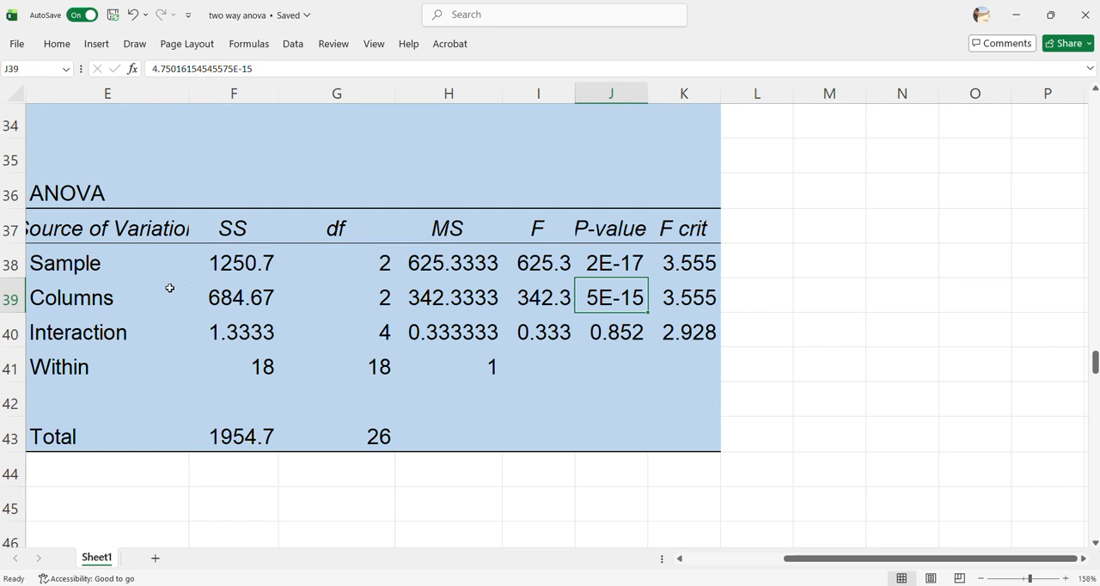
Make the Sample and Columns rows of the ANOVA table, E38:K39, bold
left_click(64, 265)
left_click_drag(63, 265, 670, 295)
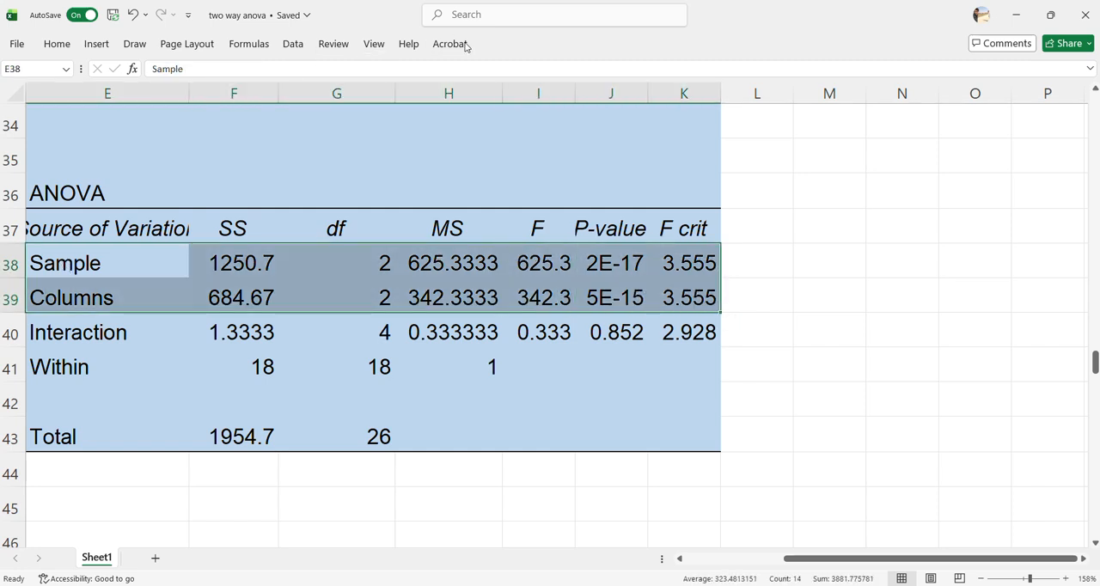
key("ctrl+b")
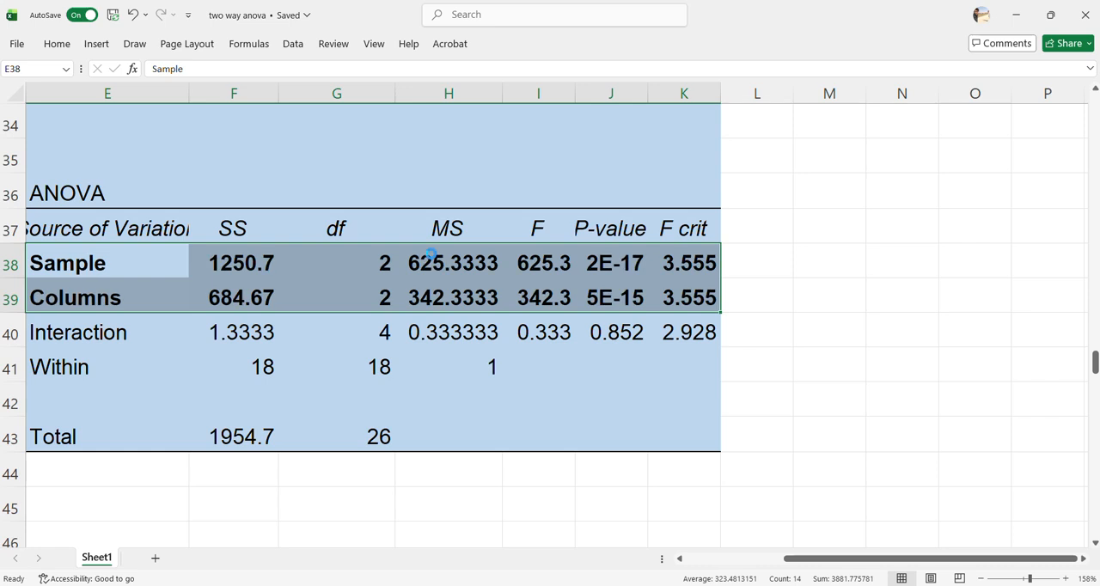
Review the Interaction row, E40:K40, against the bold Sample and Columns rows of the ANOVA table
left_click(45, 340)
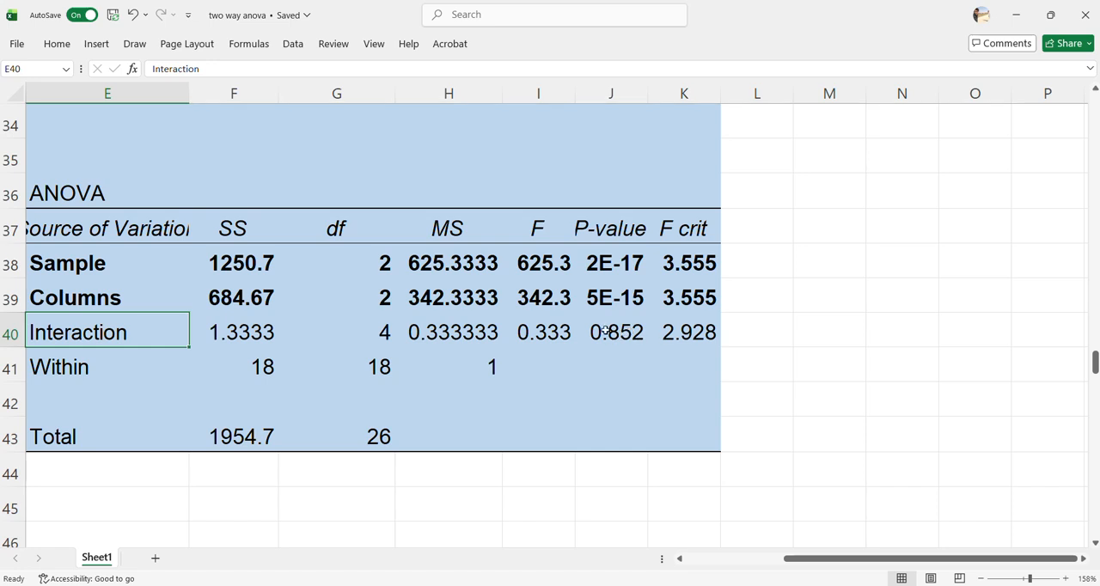
left_click(67, 264)
left_click_drag(67, 264, 701, 297)
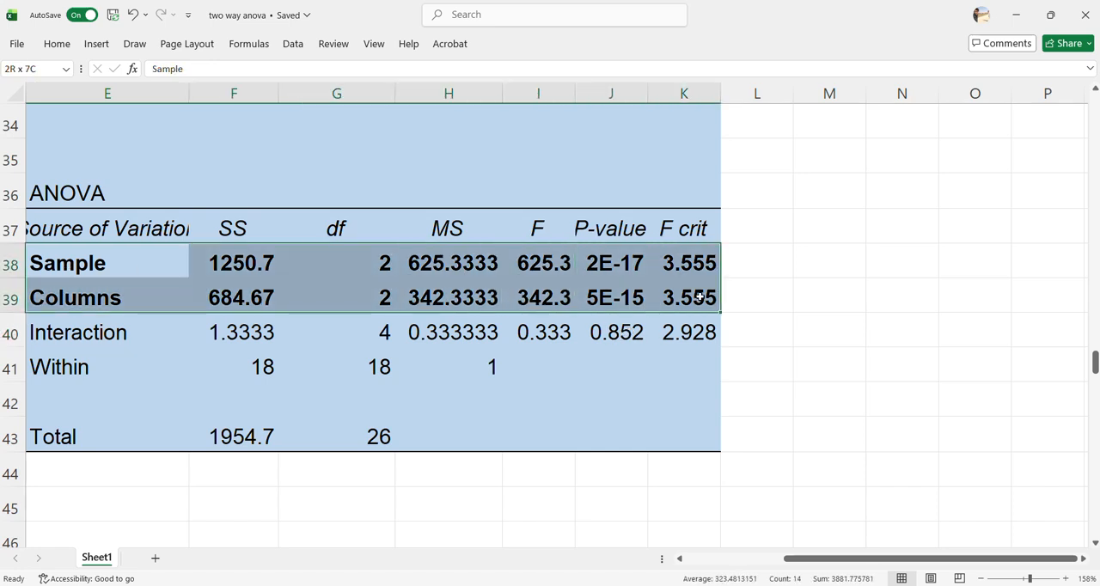
left_click_drag(75, 337, 674, 332)
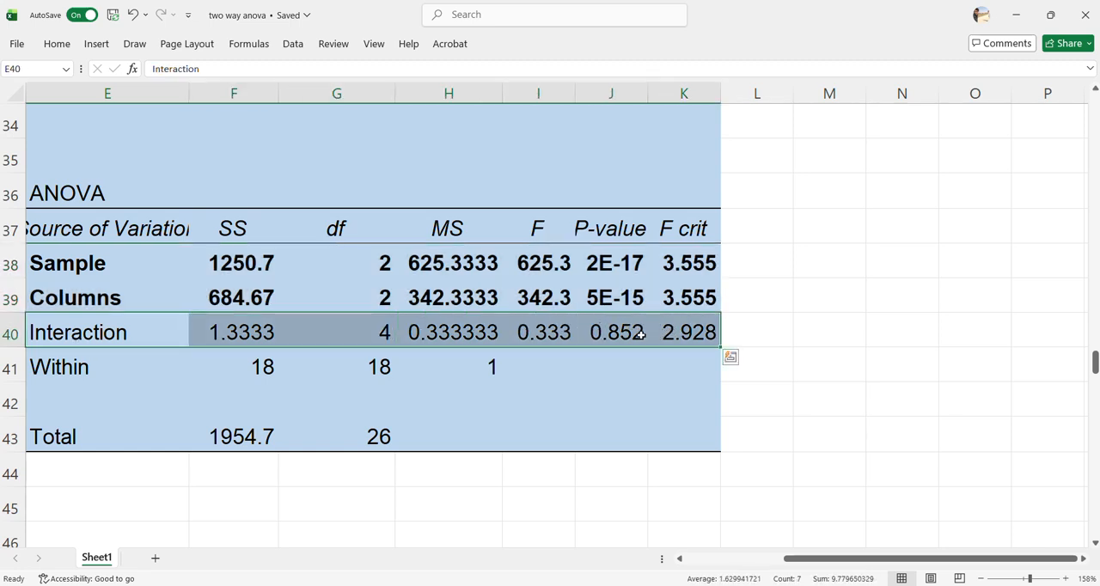
Compare the Interaction row's F value in I40 with its F crit value, and check its P-value in J40
left_click(622, 339)
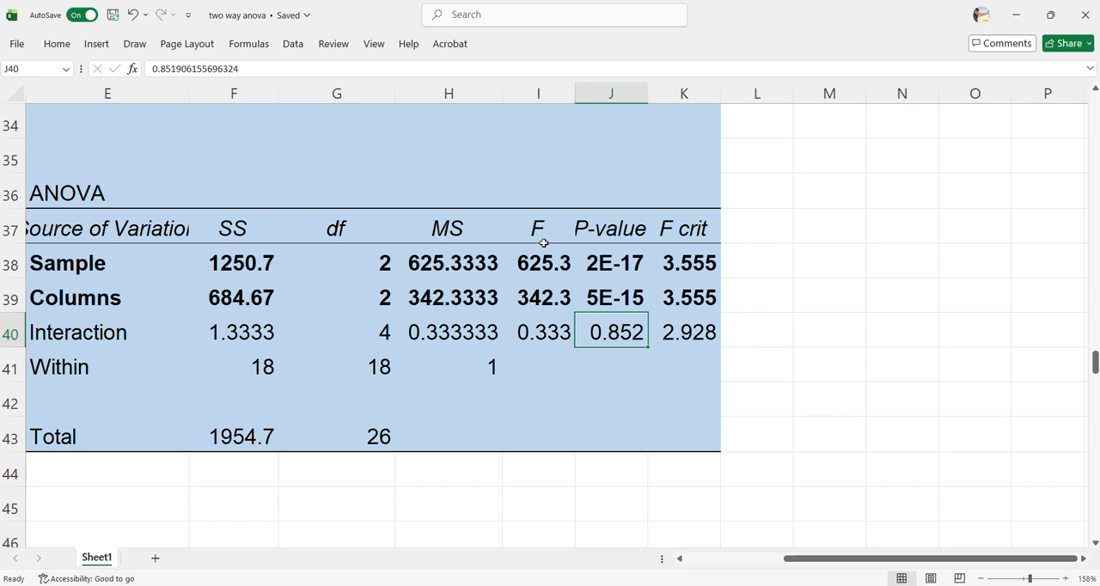
left_click(543, 334)
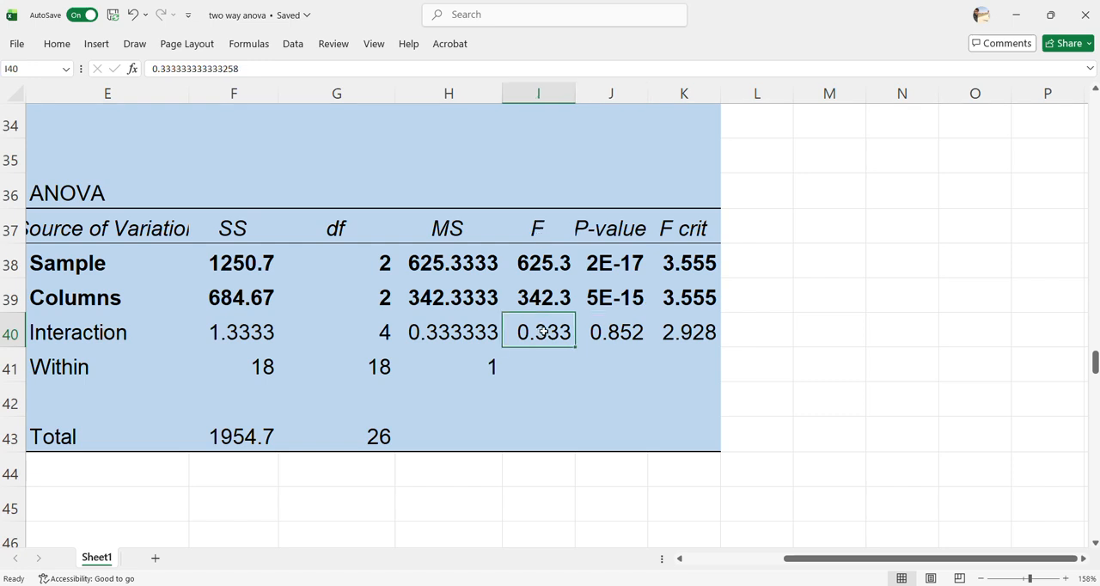
left_click(701, 334)
left_click(545, 329)
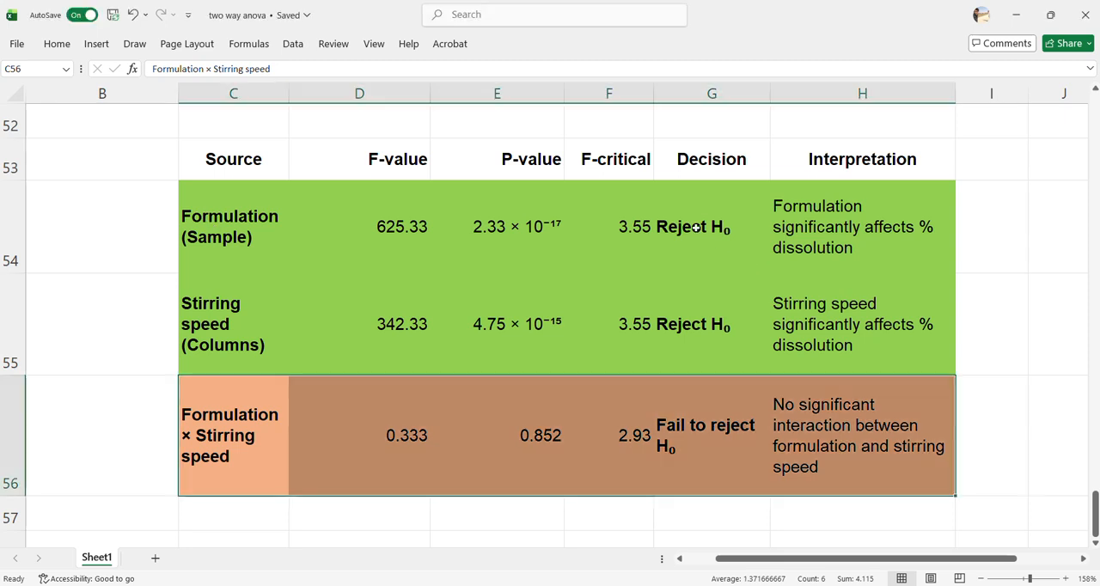
Review the decisions and interpretations for formulation and stirring speed in rows 54 and 55 of the results summary table
left_click(204, 315)
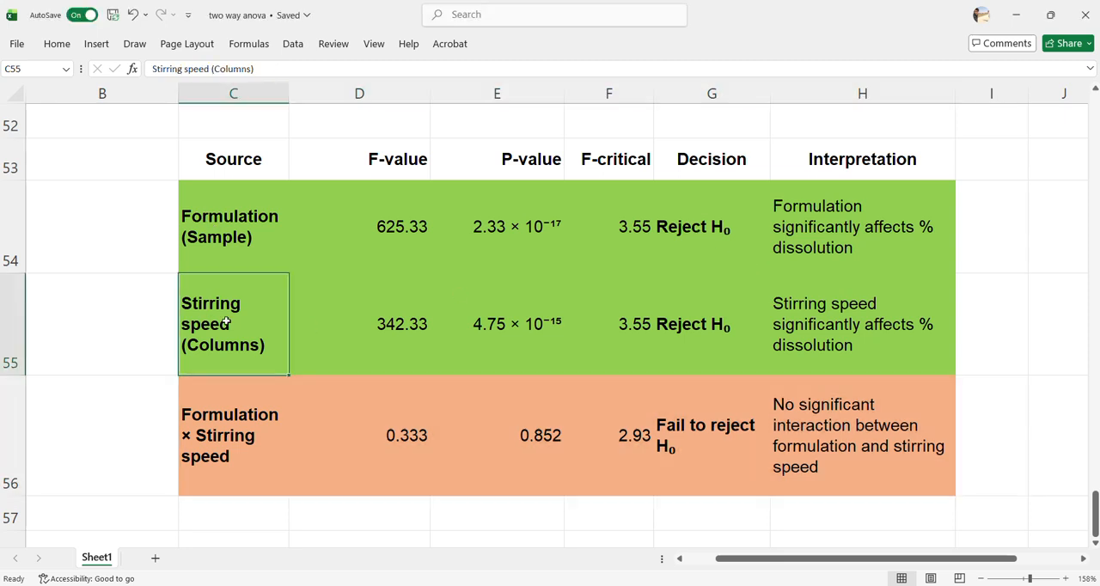
left_click(713, 324)
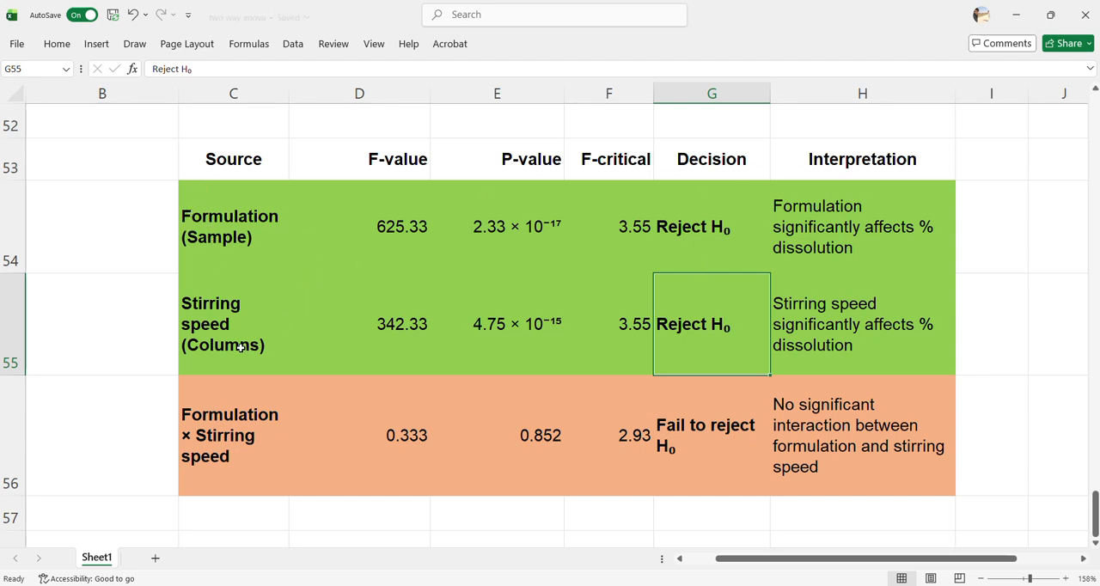
left_click(208, 409)
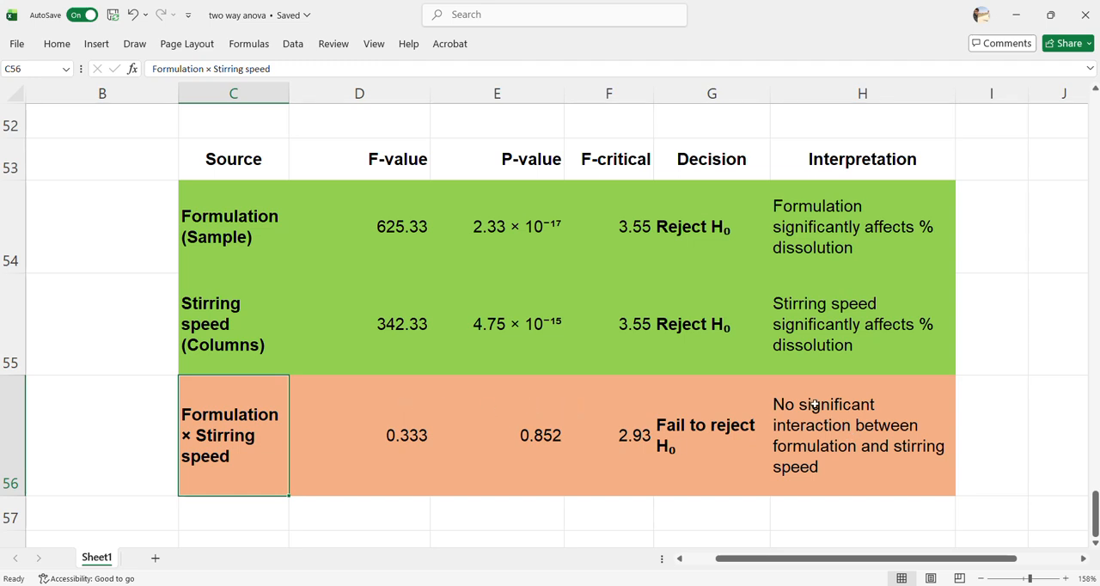
left_click(704, 228)
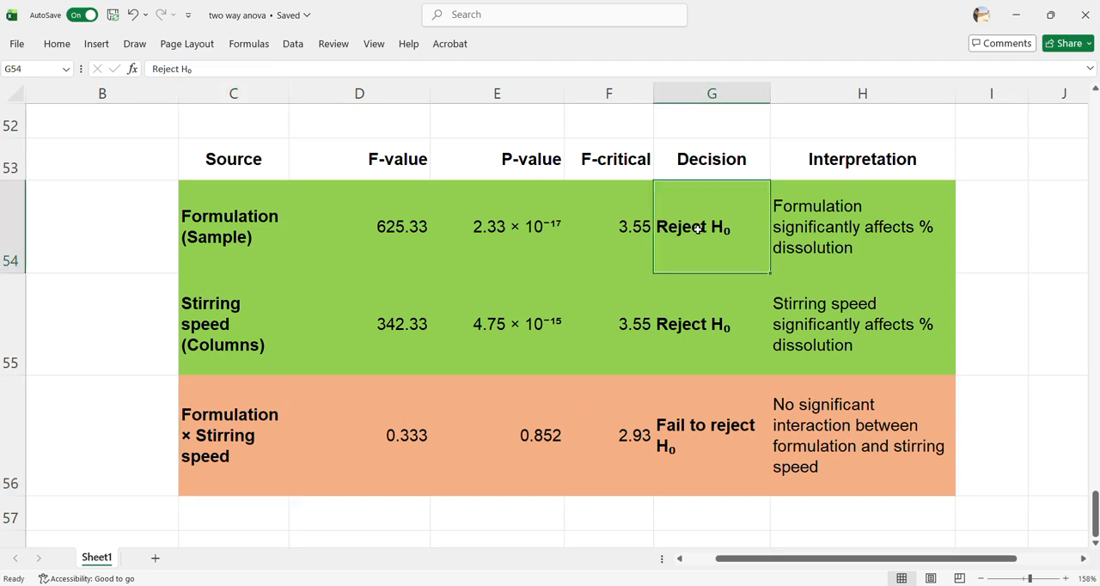
left_click(809, 210)
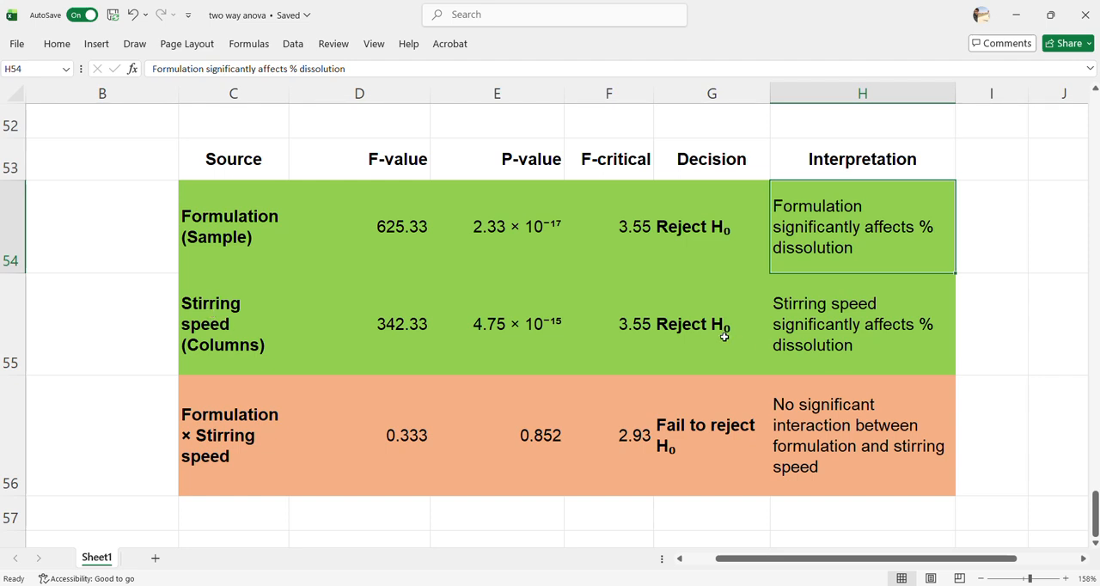
left_click(792, 316)
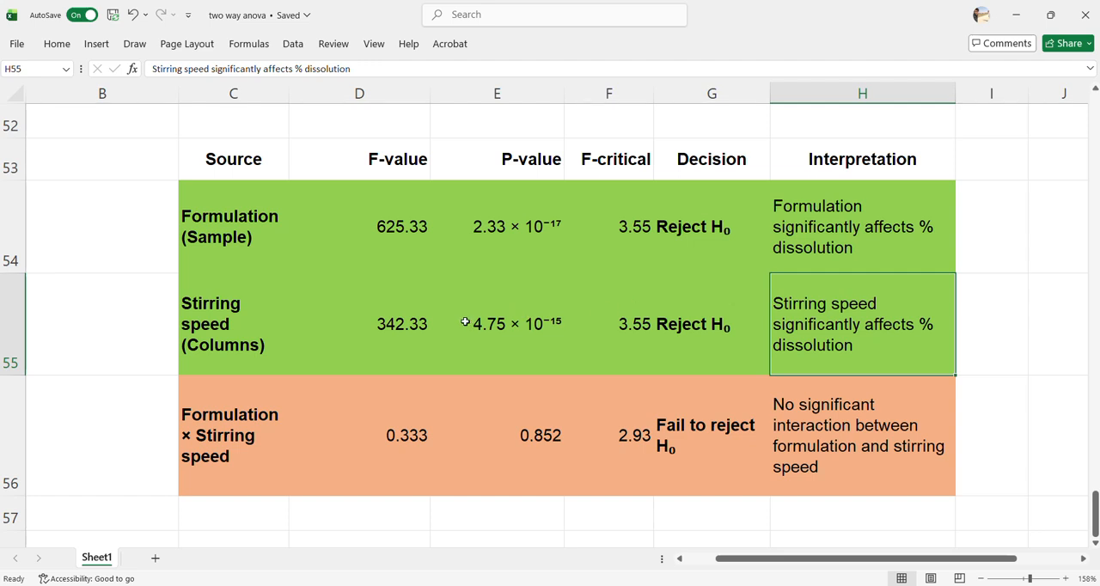
Check the Formulation × Stirring speed decision and interpretation in row 56 against null hypothesis H₃ in F7
left_click(196, 404)
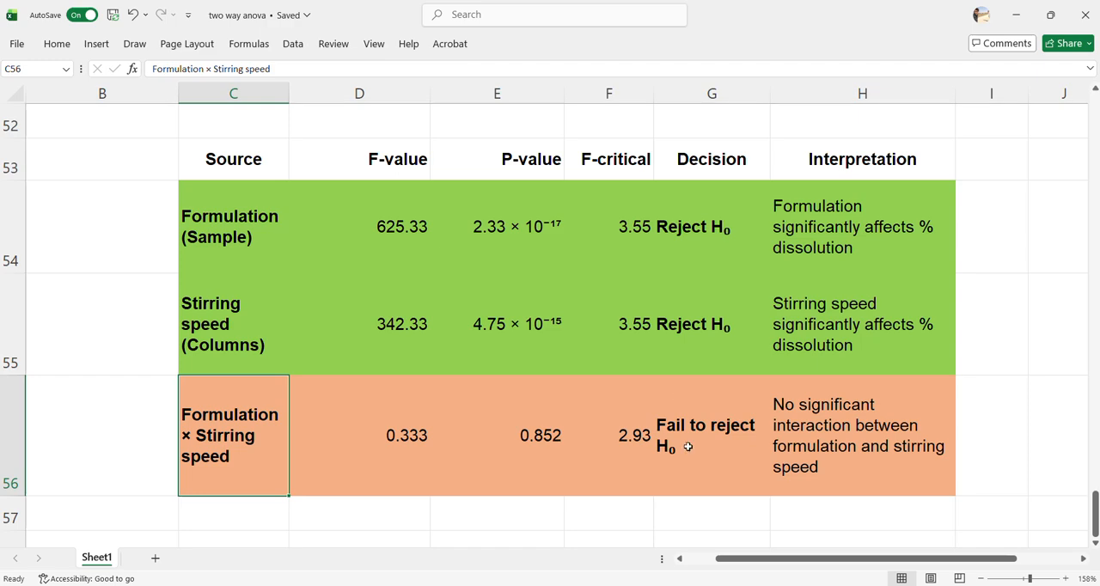
left_click(701, 425)
left_click_drag(1097, 518, 1097, 110)
left_click_drag(765, 559, 827, 560)
left_click_drag(367, 371, 1055, 357)
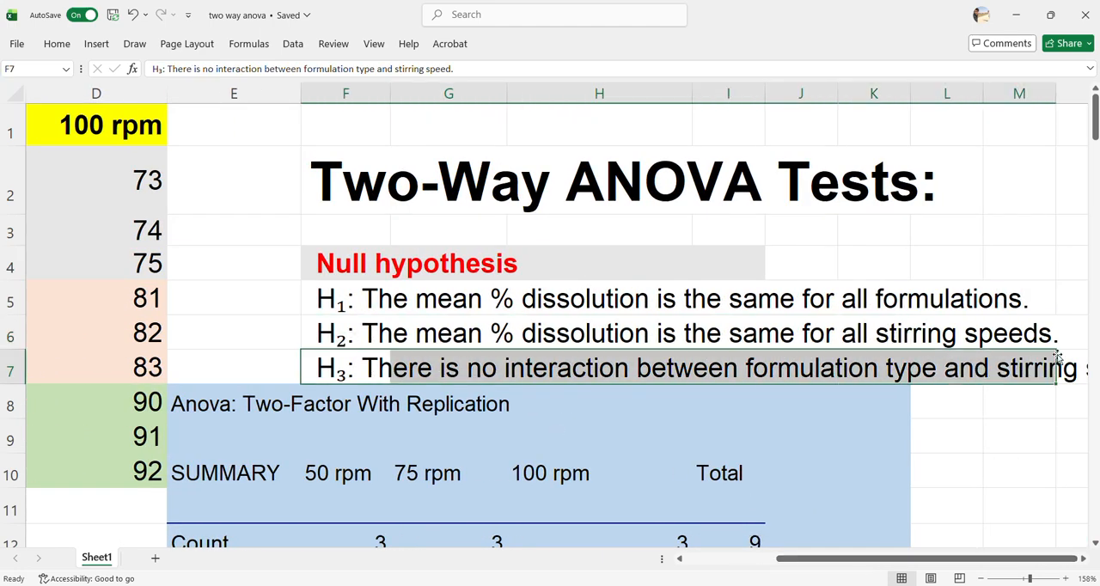
left_click_drag(1096, 129, 1096, 514)
left_click_drag(813, 561, 750, 566)
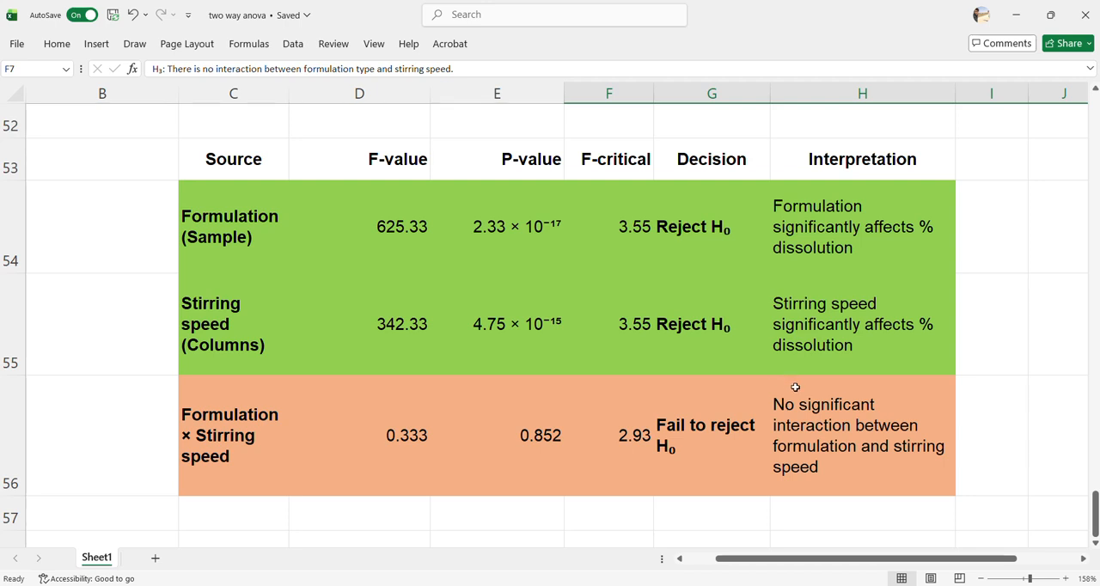
left_click(477, 26)
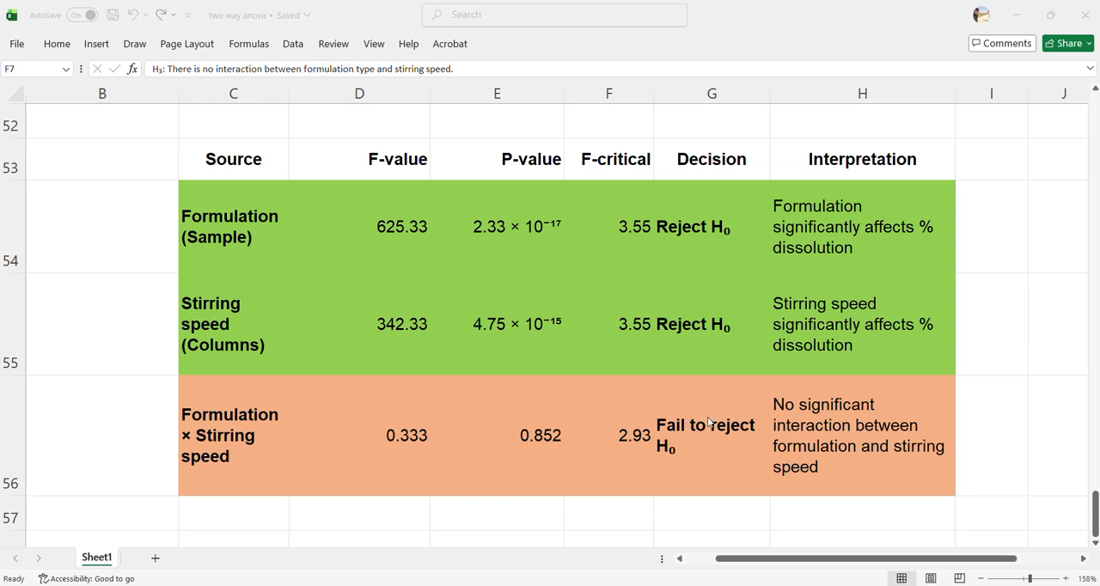
left_click(798, 402)
left_click(797, 401)
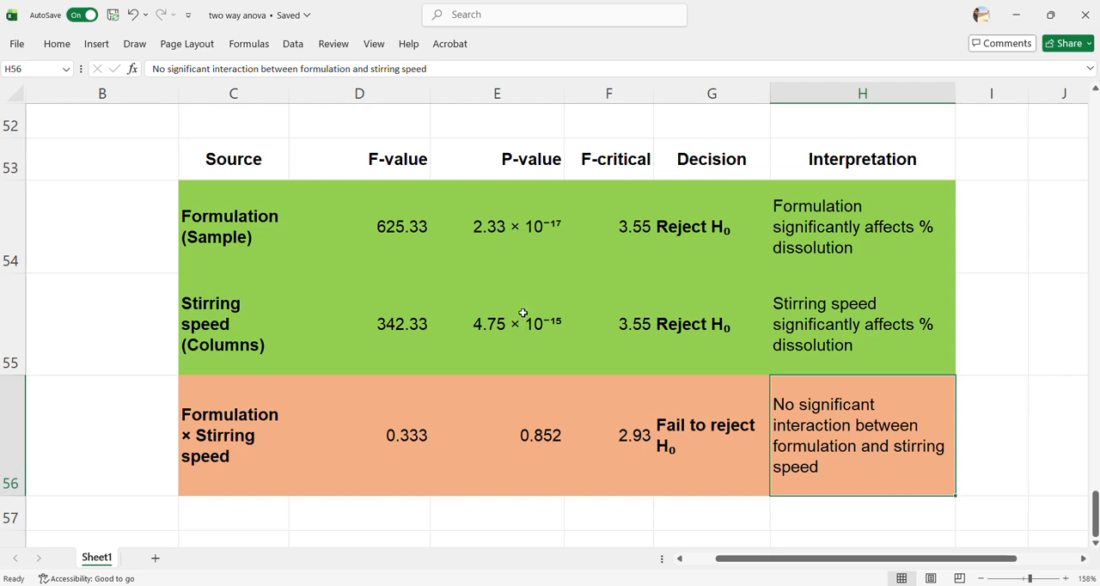
Make the Interpretation column of the results summary table, H53:H56, bold
left_click_drag(810, 160, 836, 440)
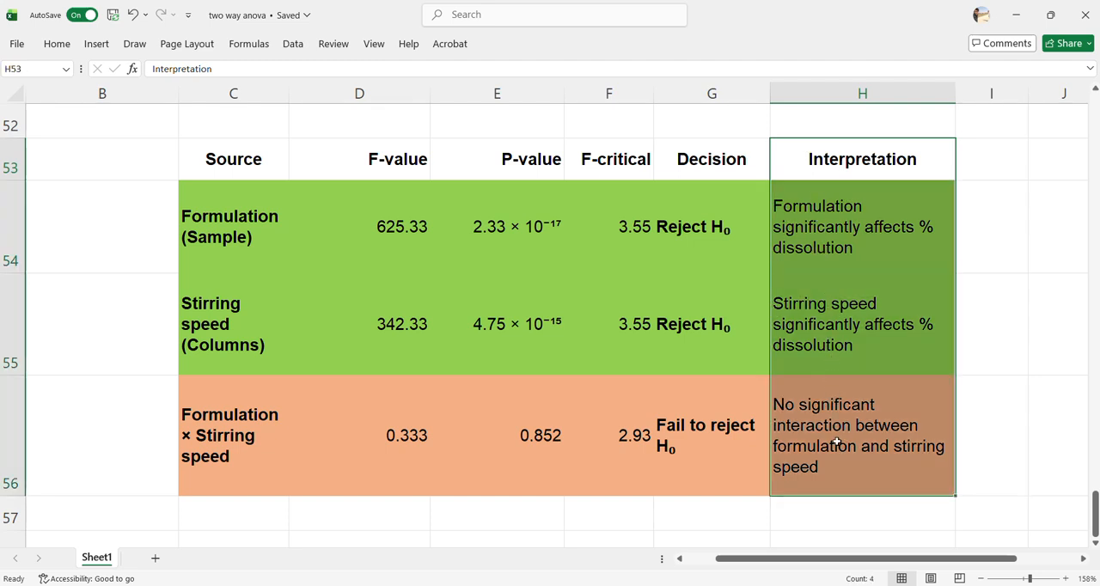
left_click(99, 44)
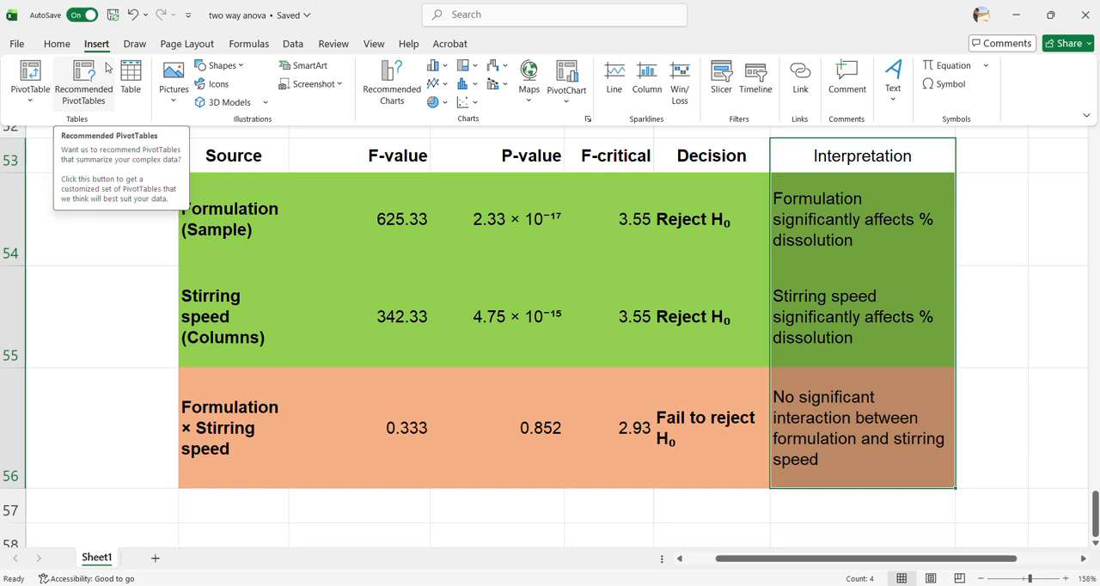
key("ctrl+b")
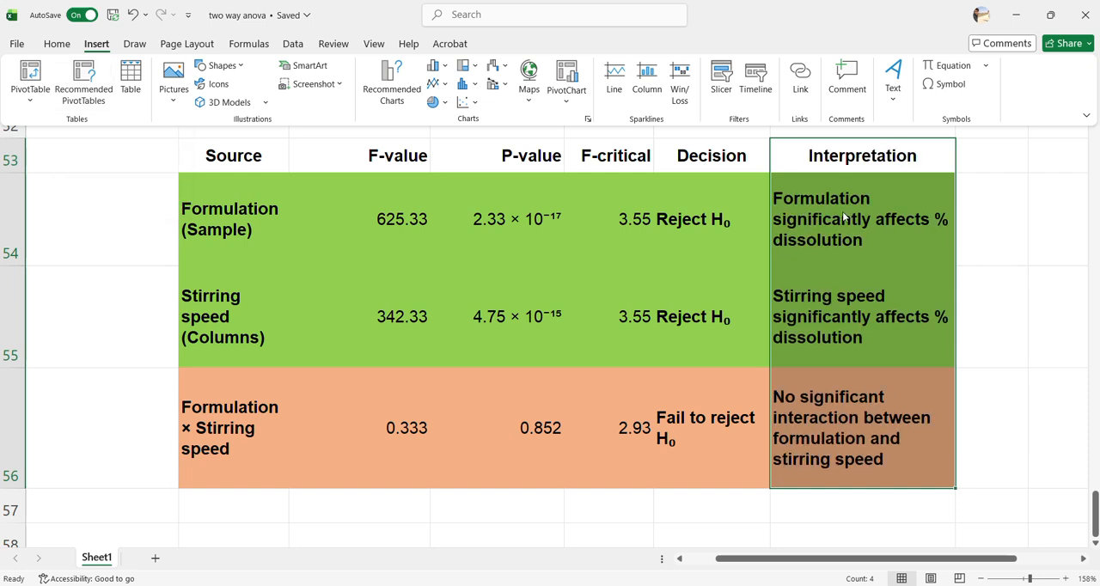
Return to the start of the sheet and zoom out to 88% to view the dissolution data, null hypotheses and ANOVA output together
left_click_drag(1095, 514, 1063, 104)
left_click_drag(750, 557, 719, 557)
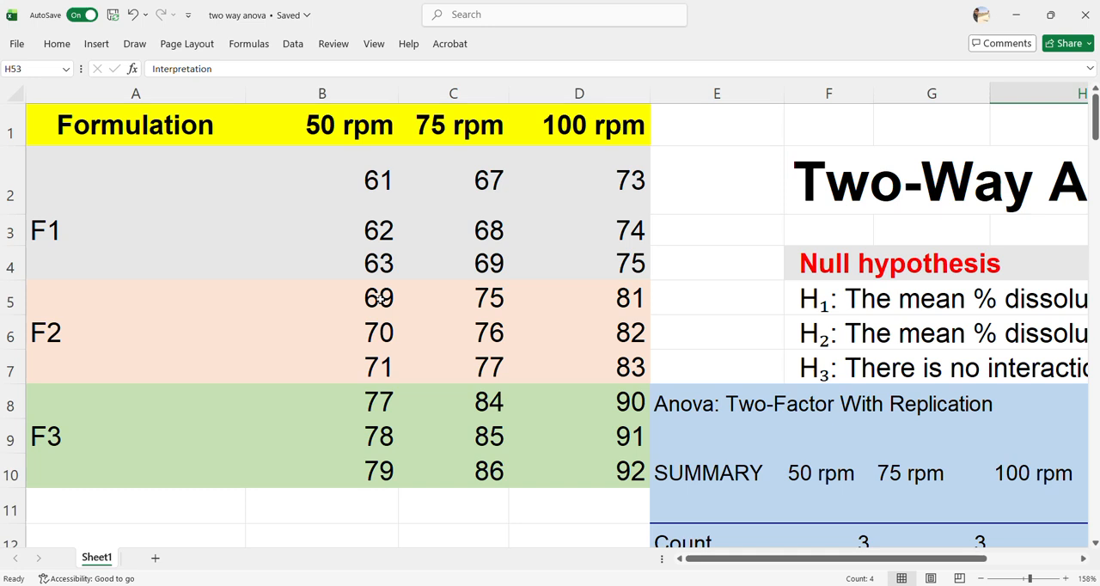
left_click(1020, 580)
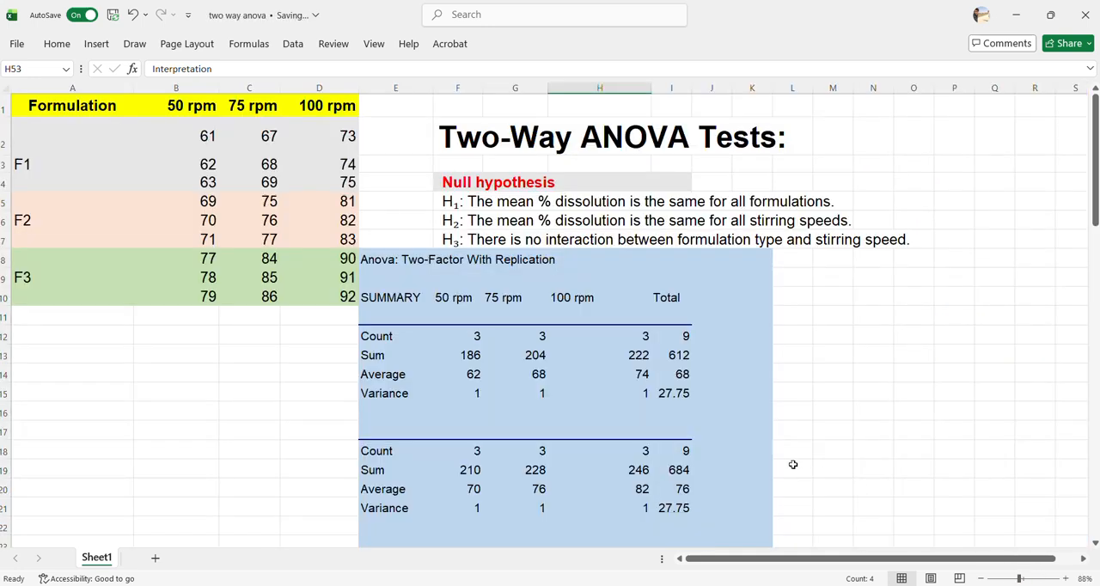